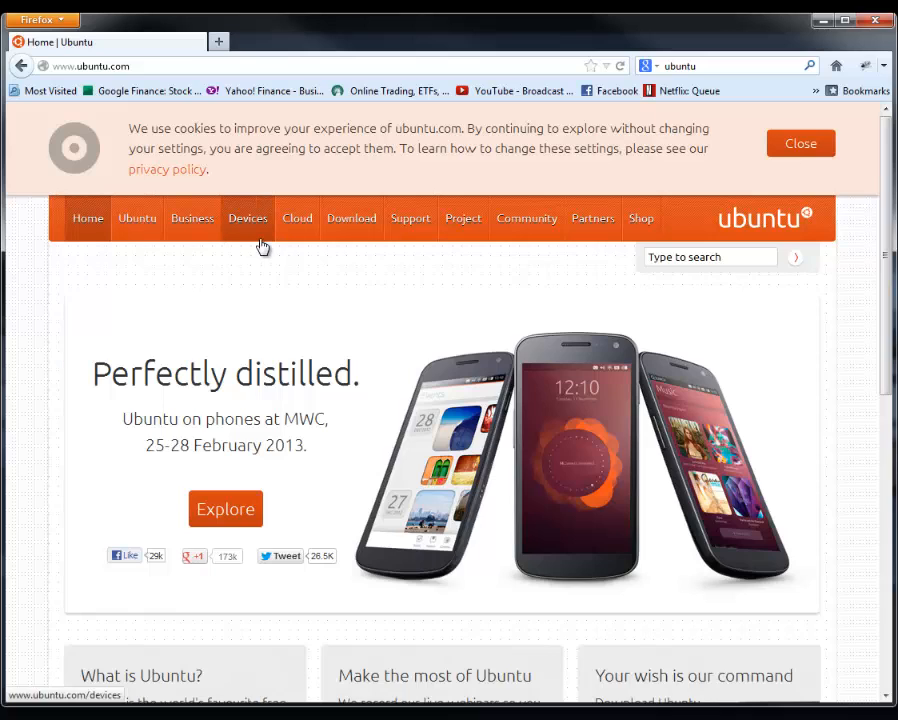
# Open the Ubuntu Desktop download page from the site's download section and review the available releases
pyautogui.click(341, 227)
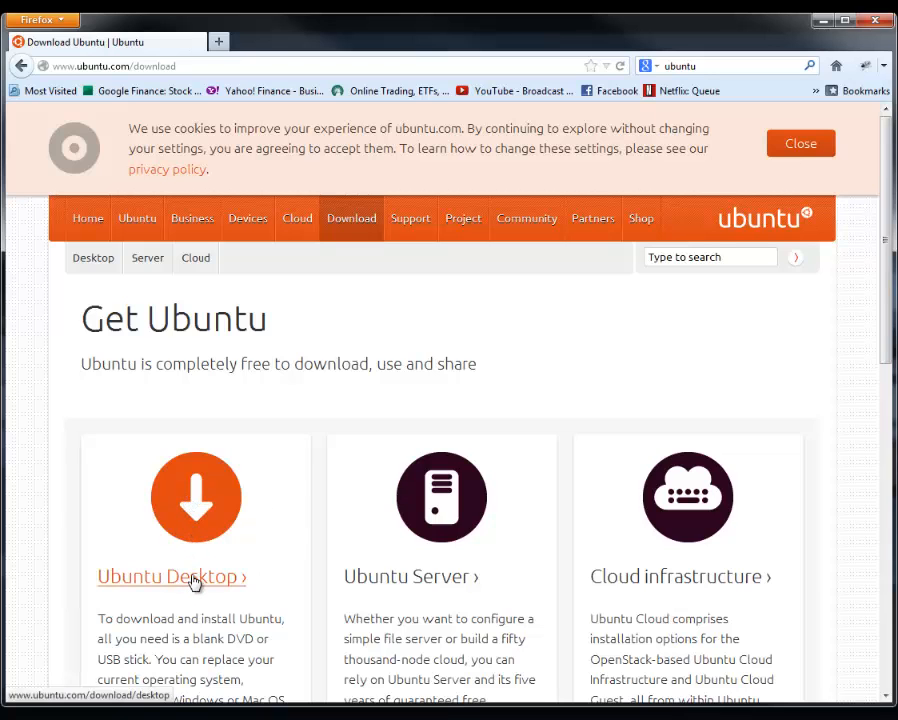
pyautogui.click(198, 553)
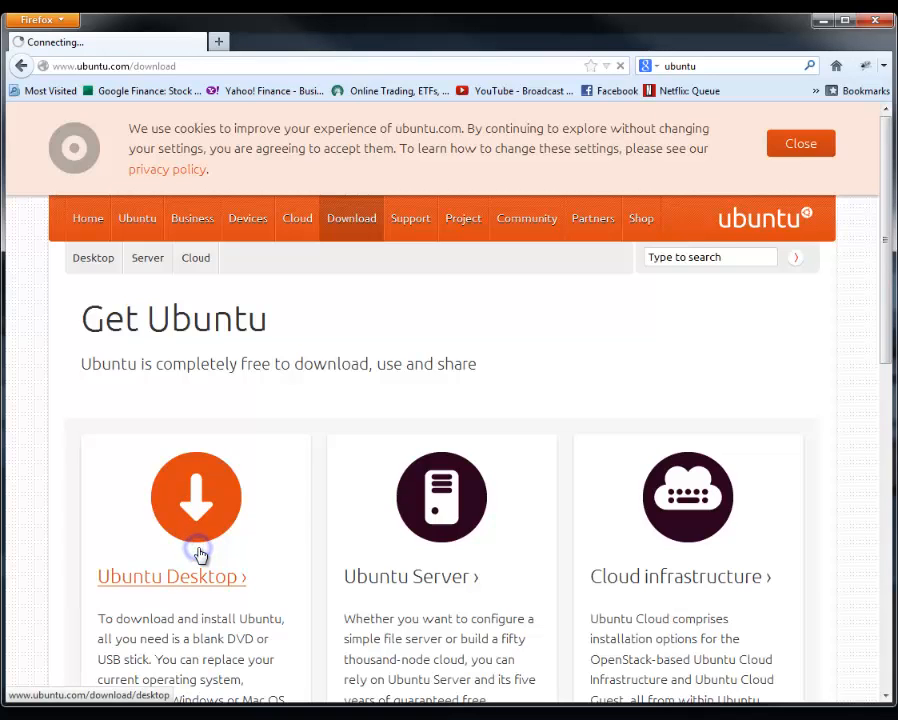
pyautogui.scroll(-5, 200, 560)
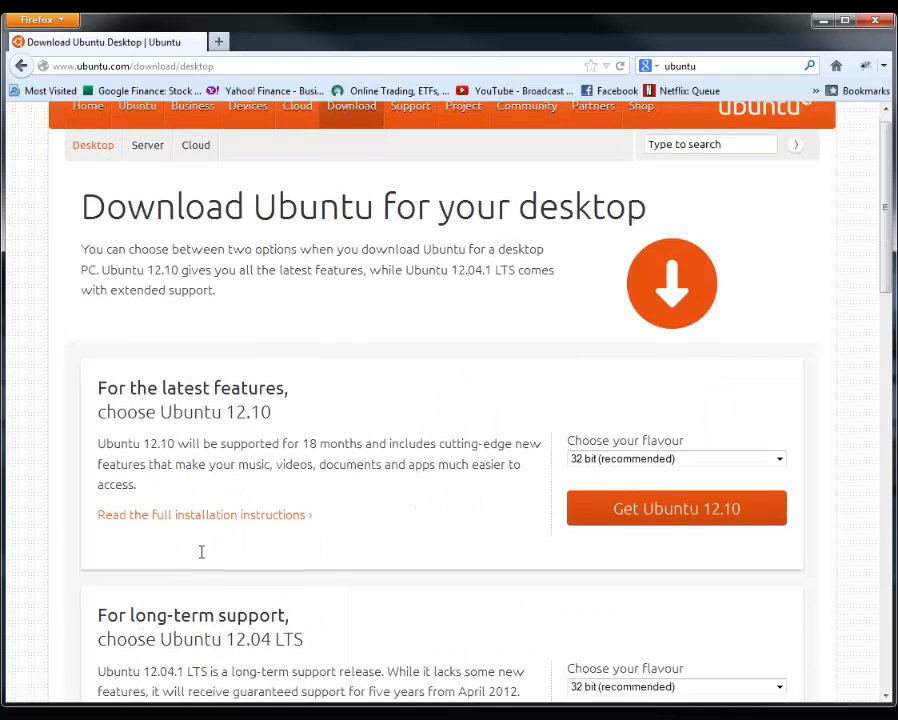
pyautogui.scroll(-5, 200, 560)
pyautogui.scroll(7, 202, 560)
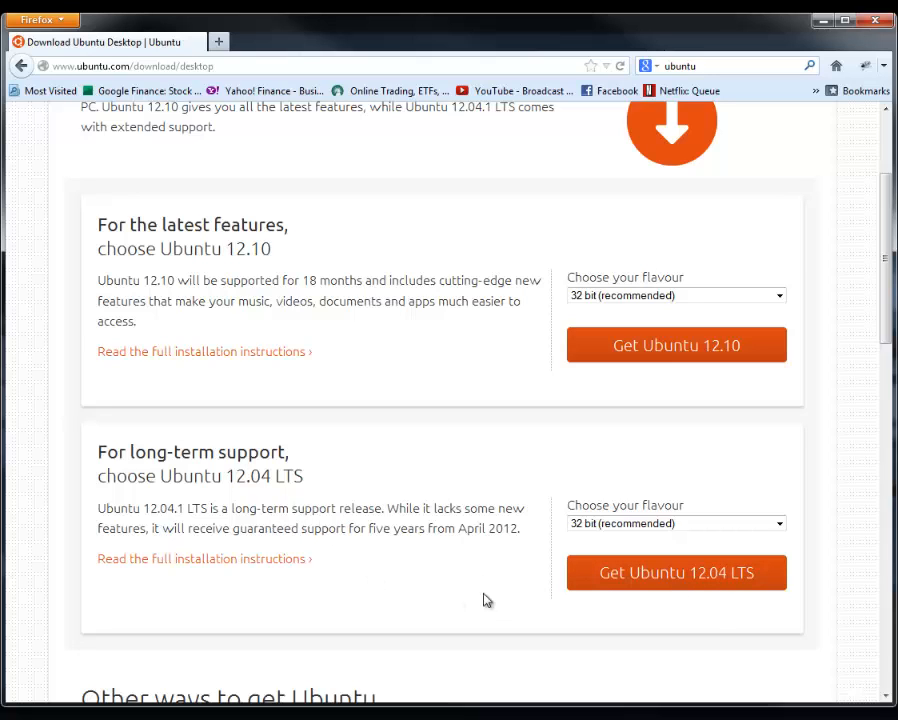
# Request the 32-bit Ubuntu 12.04 LTS image without contributing, choose to save the file, and cancel the download
pyautogui.click(669, 592)
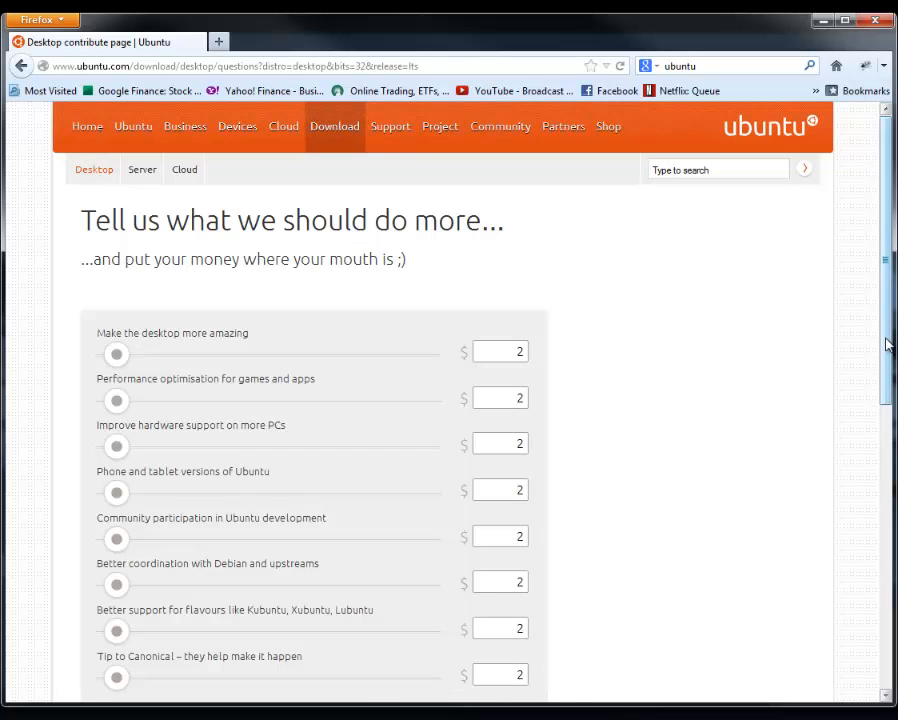
pyautogui.moveTo(886, 345); pyautogui.dragTo(874, 493)
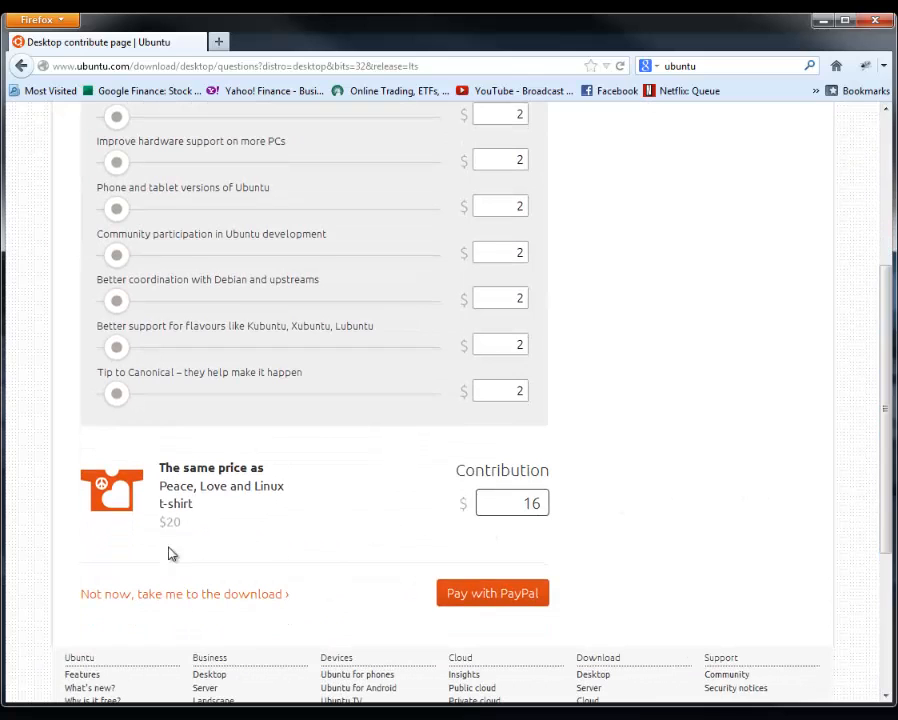
pyautogui.click(186, 600)
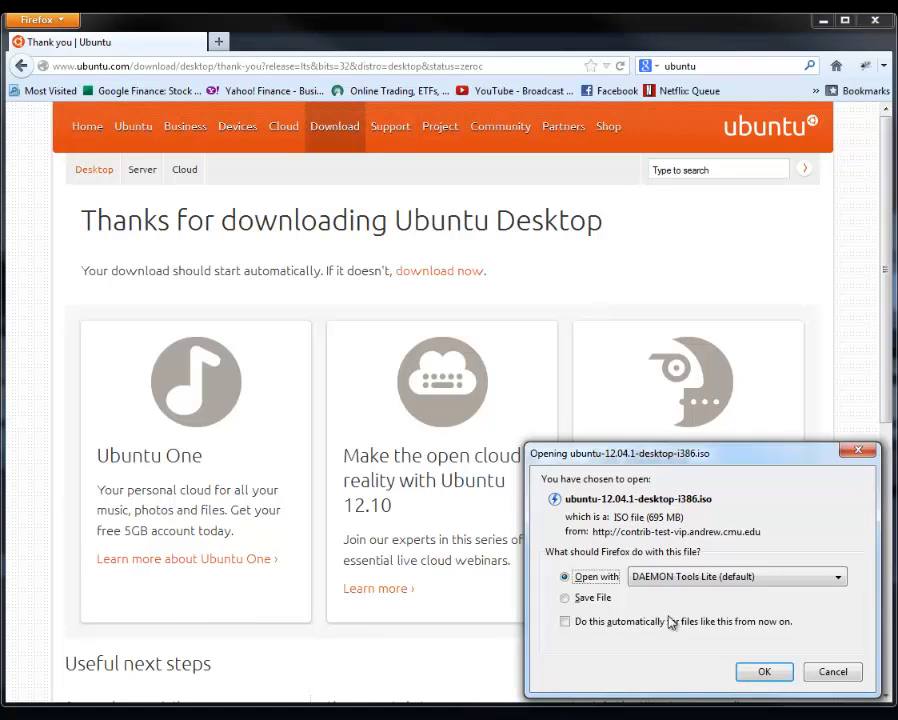
pyautogui.click(578, 597)
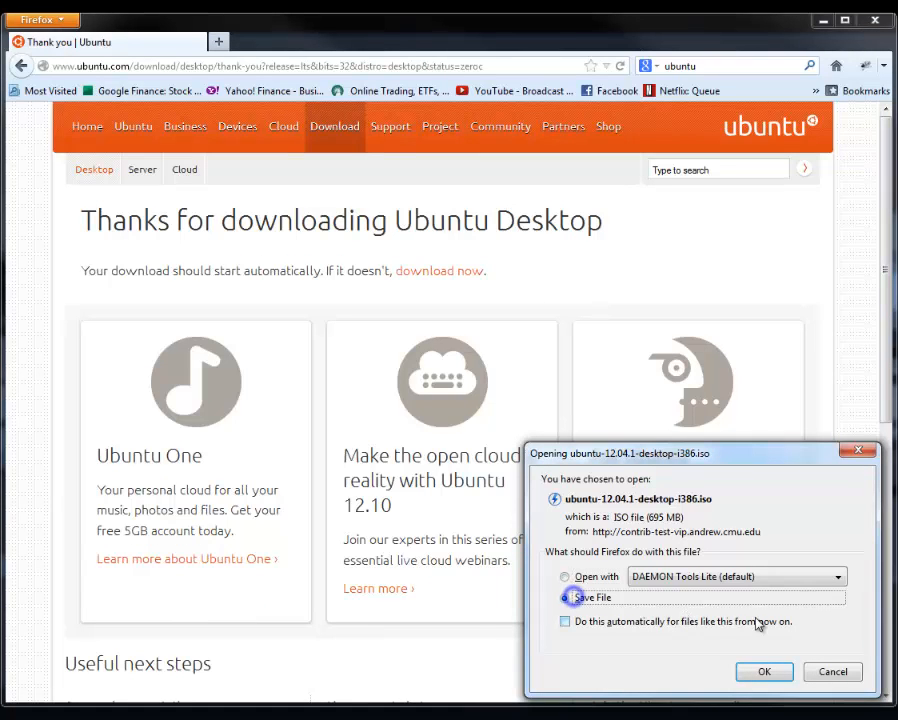
pyautogui.click(845, 674)
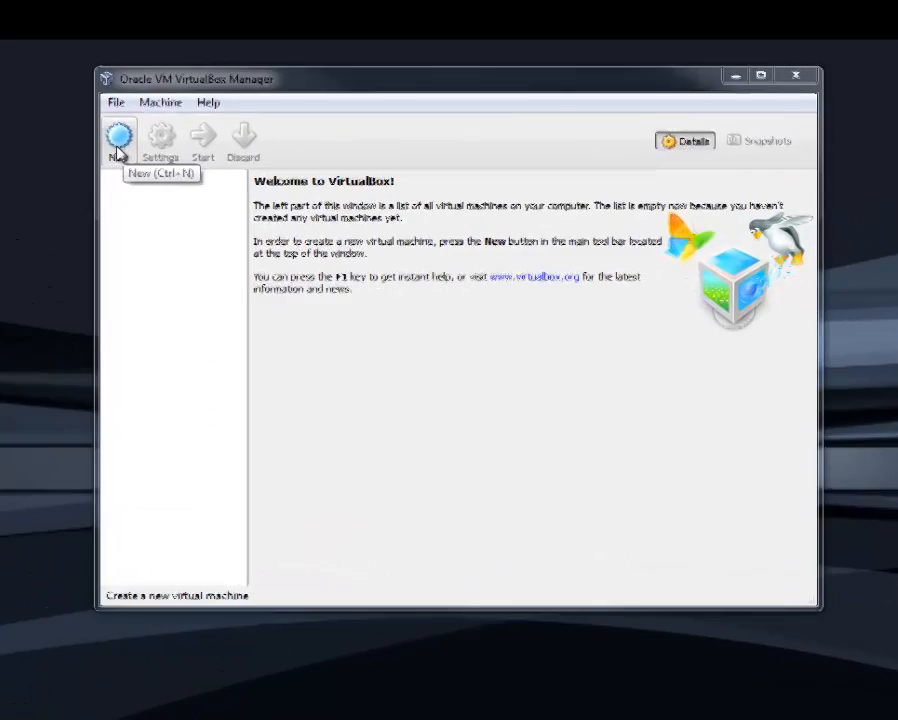
# Start a new virtual machine in VirtualBox named "Ubuntu GNS3" with type Linux and version Ubuntu
pyautogui.click(234, 122)
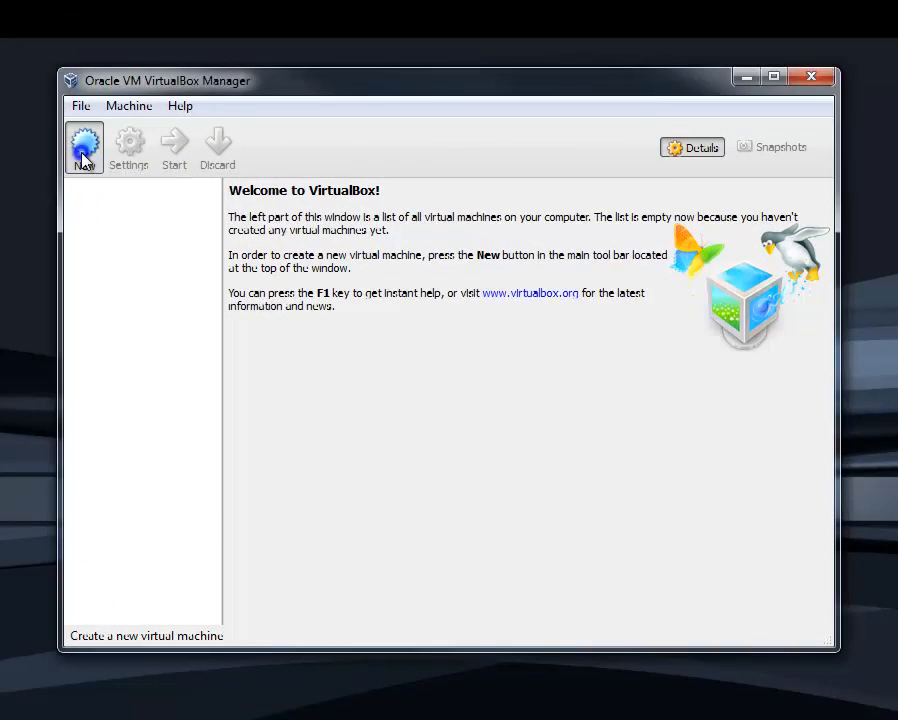
pyautogui.click(414, 327)
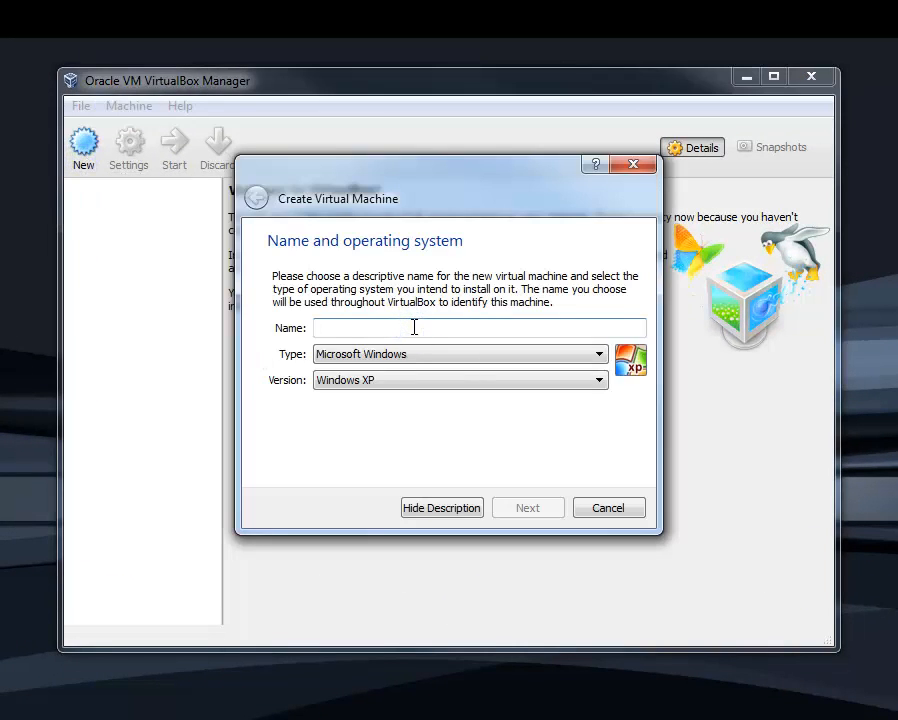
pyautogui.write('Ubuntu GNS3')
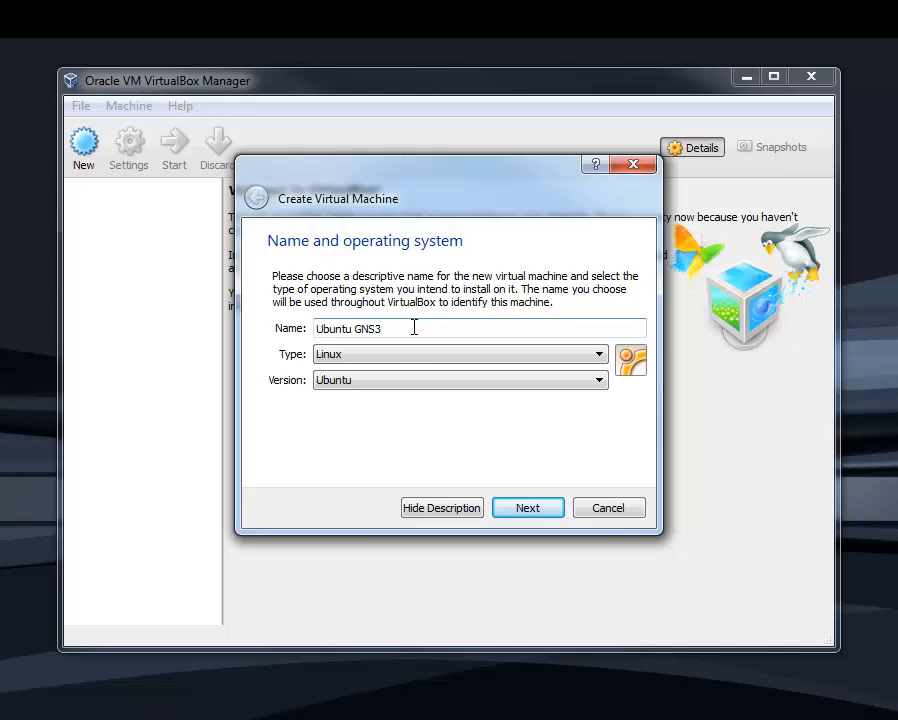
pyautogui.click(336, 356)
pyautogui.click(336, 356)
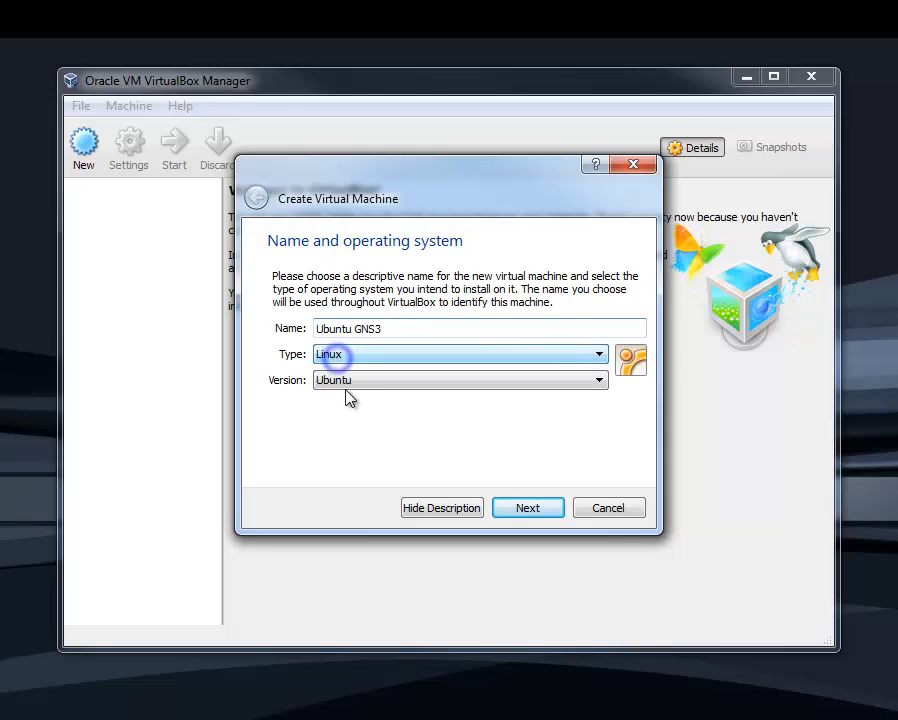
pyautogui.click(352, 384)
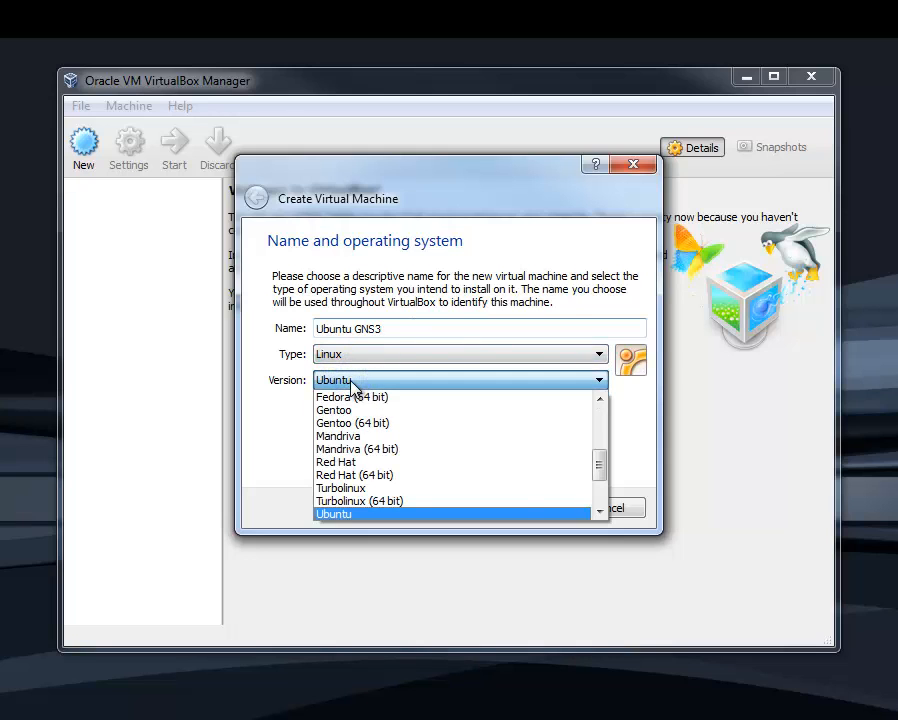
pyautogui.click(599, 512)
pyautogui.click(599, 512)
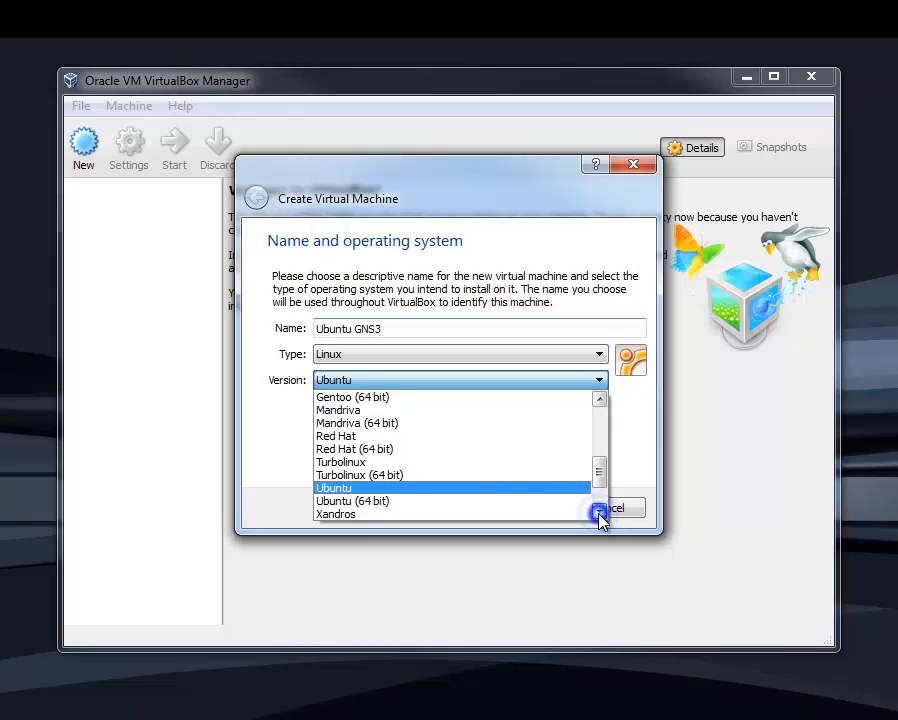
pyautogui.click(599, 512)
pyautogui.click(599, 512)
pyautogui.click(374, 462)
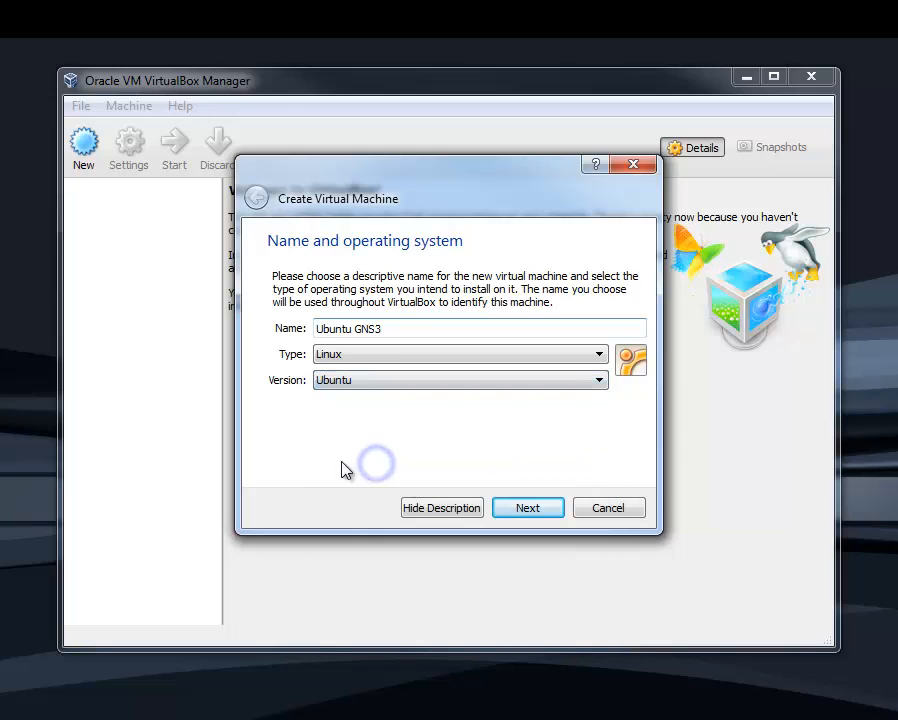
pyautogui.click(520, 508)
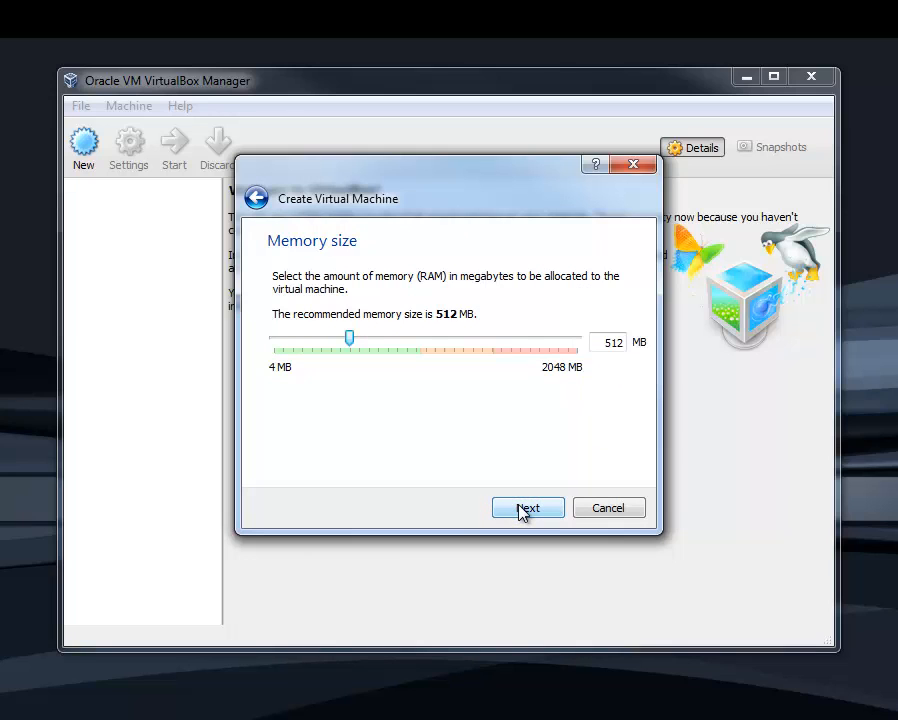
# Set the memory size to 1024 MB and create a dynamically allocated 8.00 GB VDI virtual hard drive
pyautogui.moveTo(349, 340); pyautogui.dragTo(433, 344)
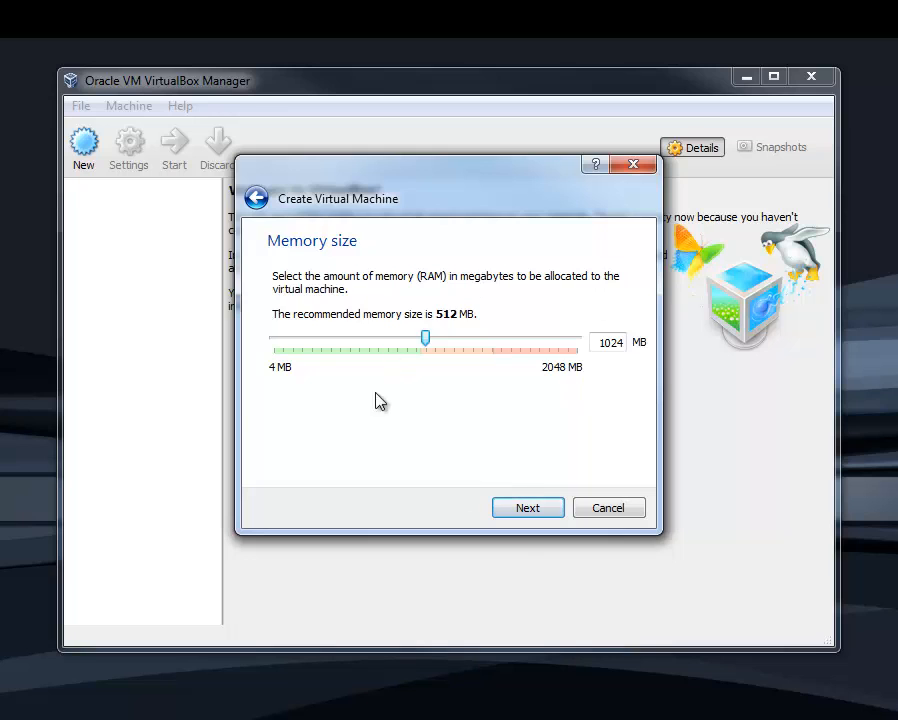
pyautogui.click(528, 511)
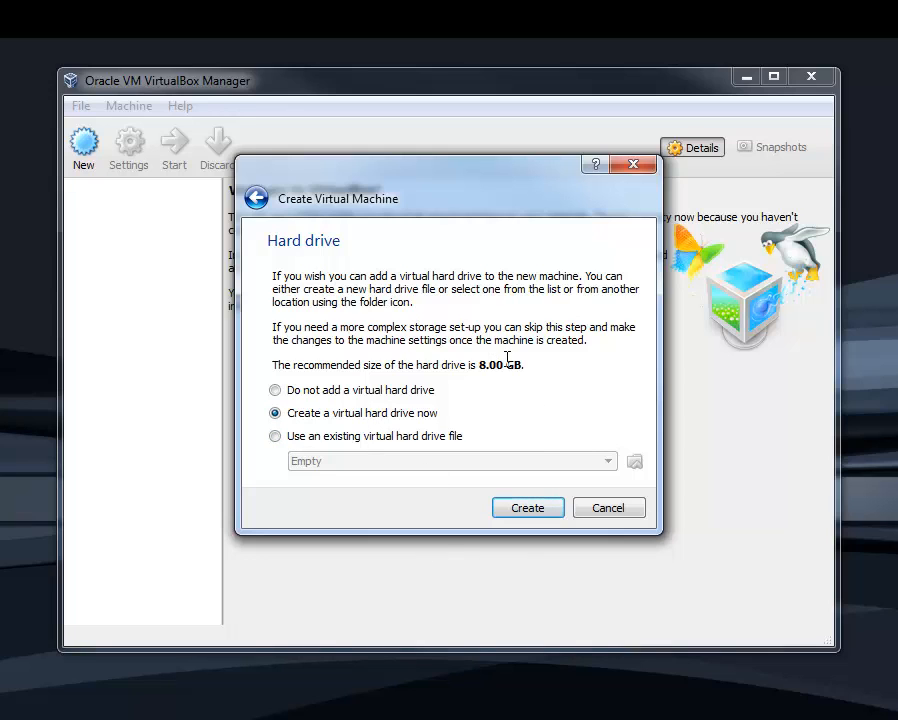
pyautogui.click(537, 510)
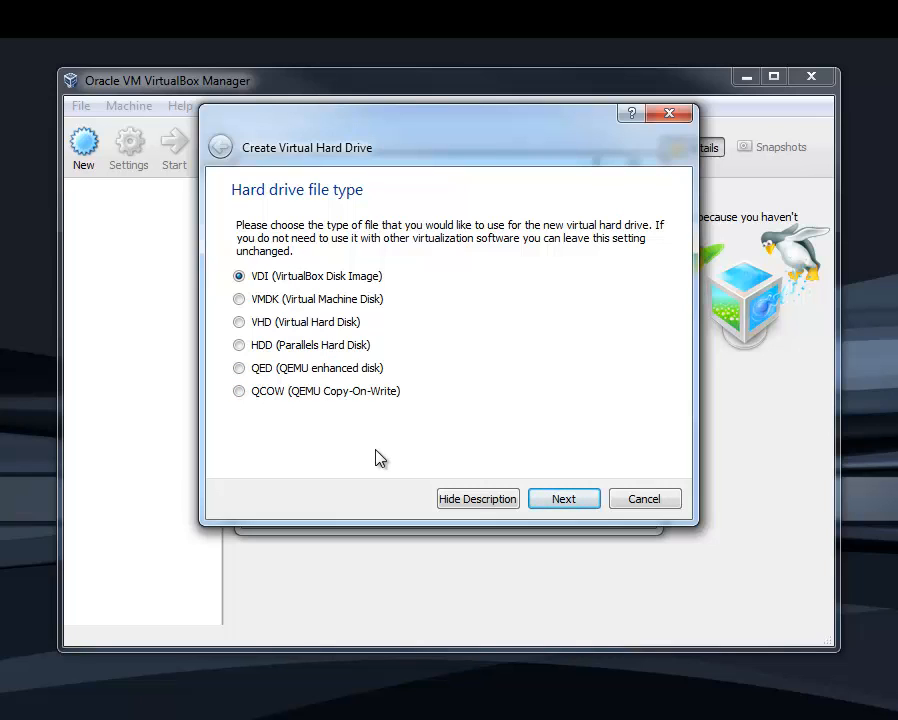
pyautogui.click(578, 503)
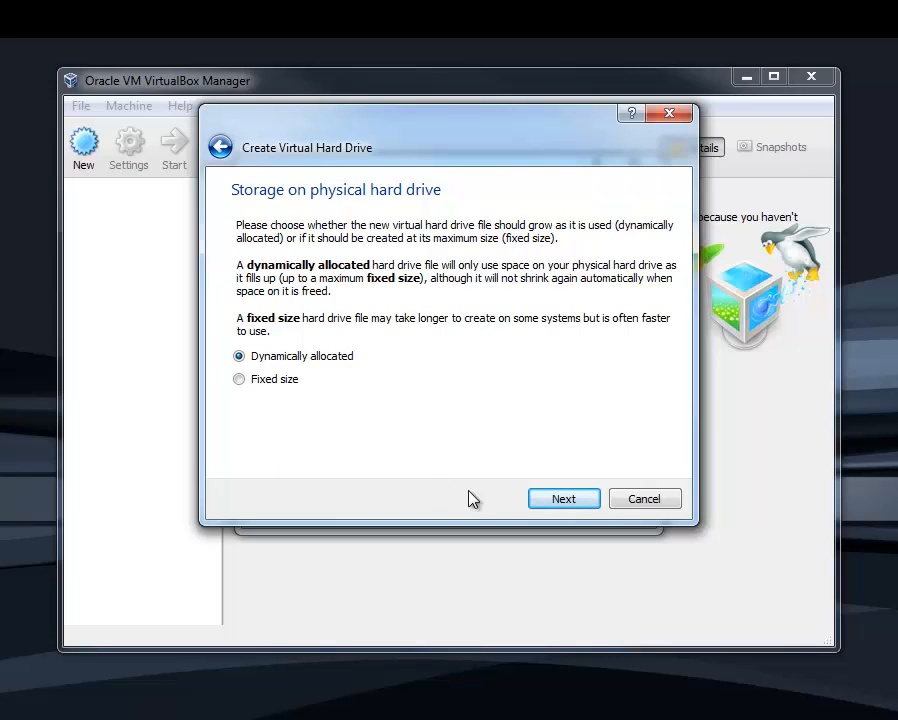
pyautogui.click(565, 500)
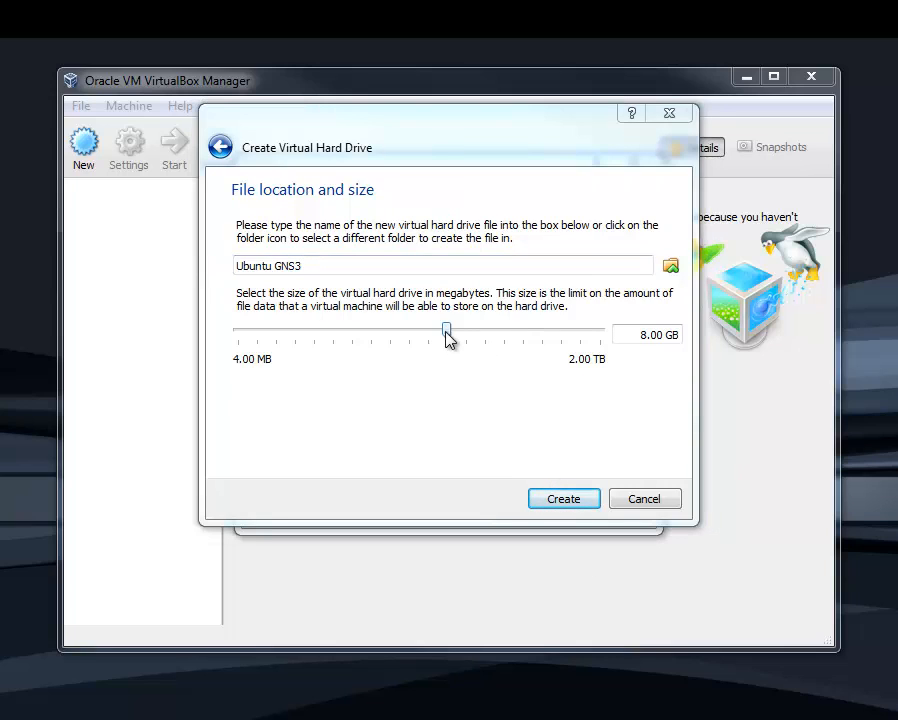
pyautogui.click(566, 498)
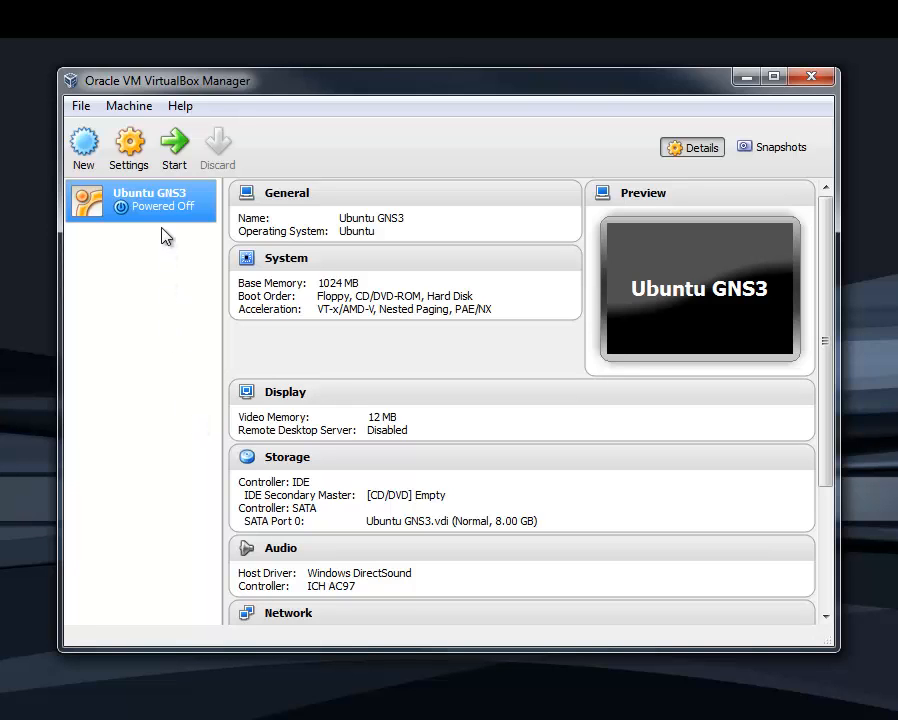
# Review the Ubuntu GNS3 machine's General, System and Display settings, including the video and remote display options
pyautogui.click(130, 146)
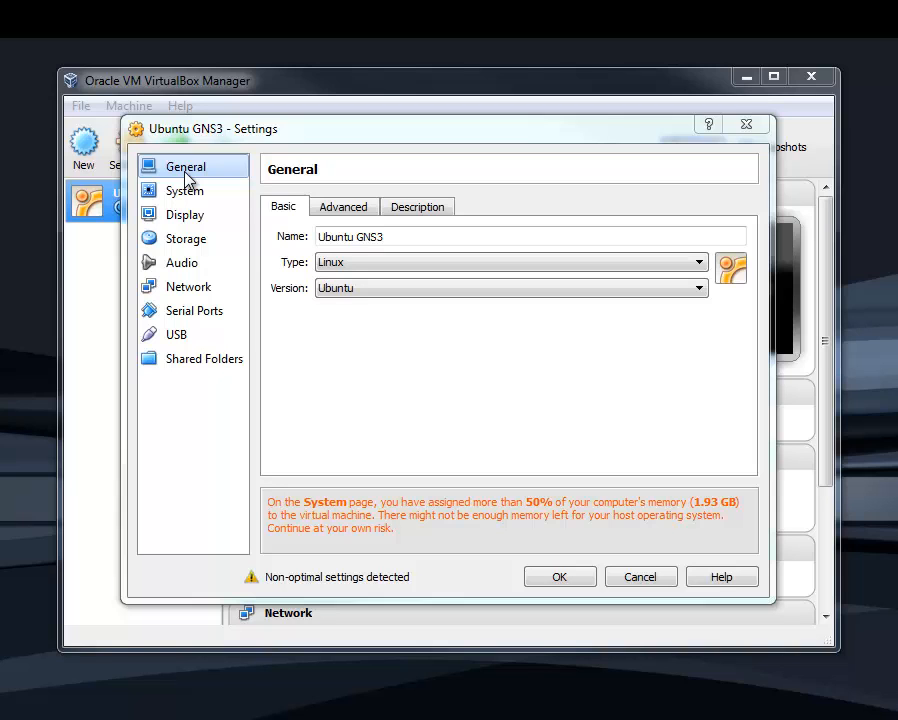
pyautogui.click(360, 210)
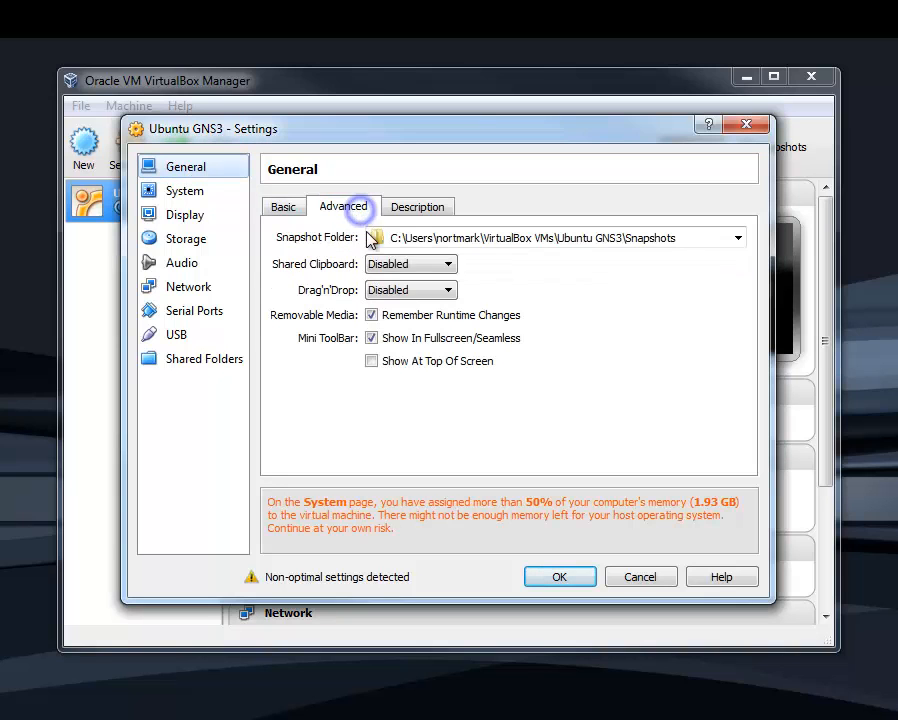
pyautogui.click(424, 208)
pyautogui.click(186, 194)
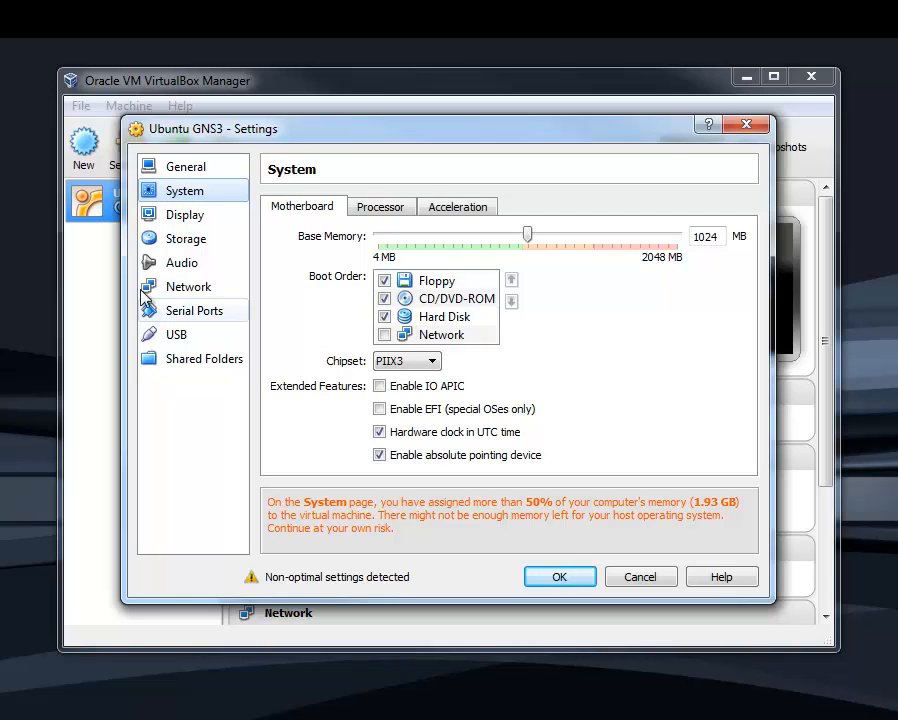
pyautogui.click(189, 217)
pyautogui.click(182, 191)
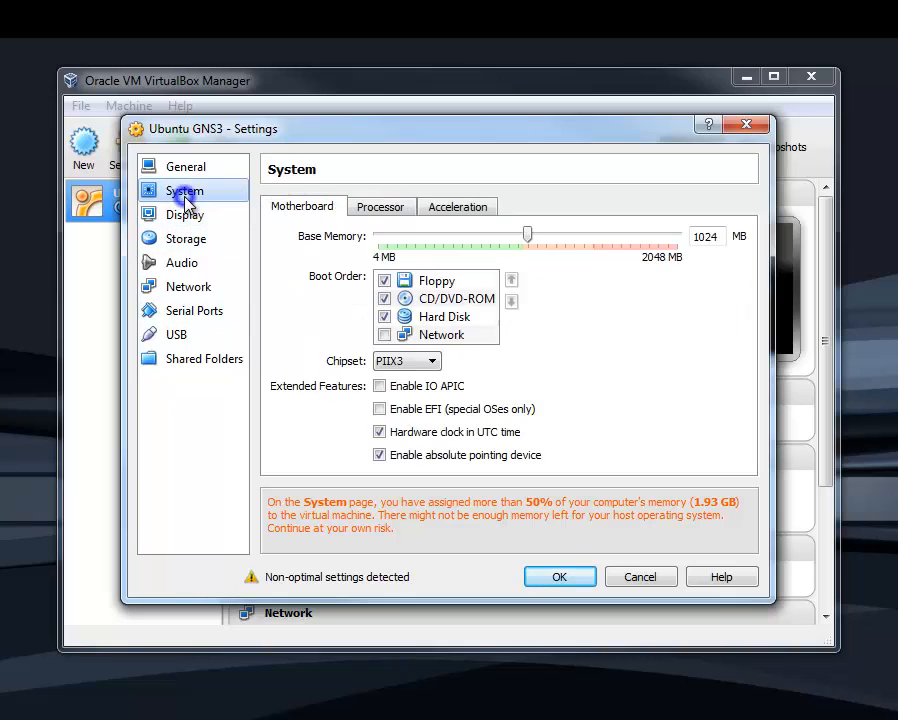
pyautogui.click(181, 217)
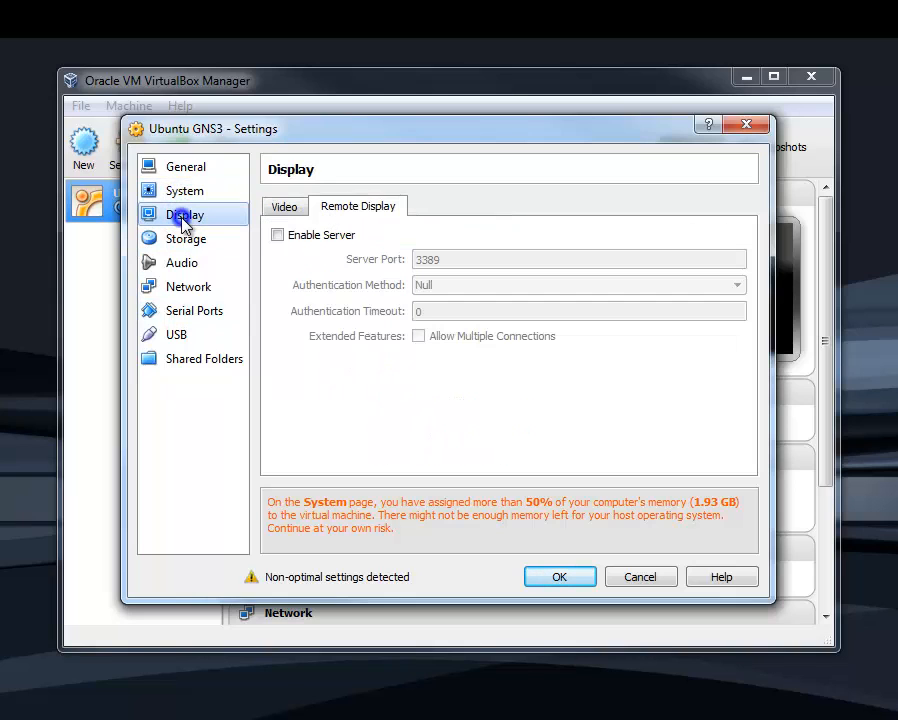
pyautogui.click(289, 210)
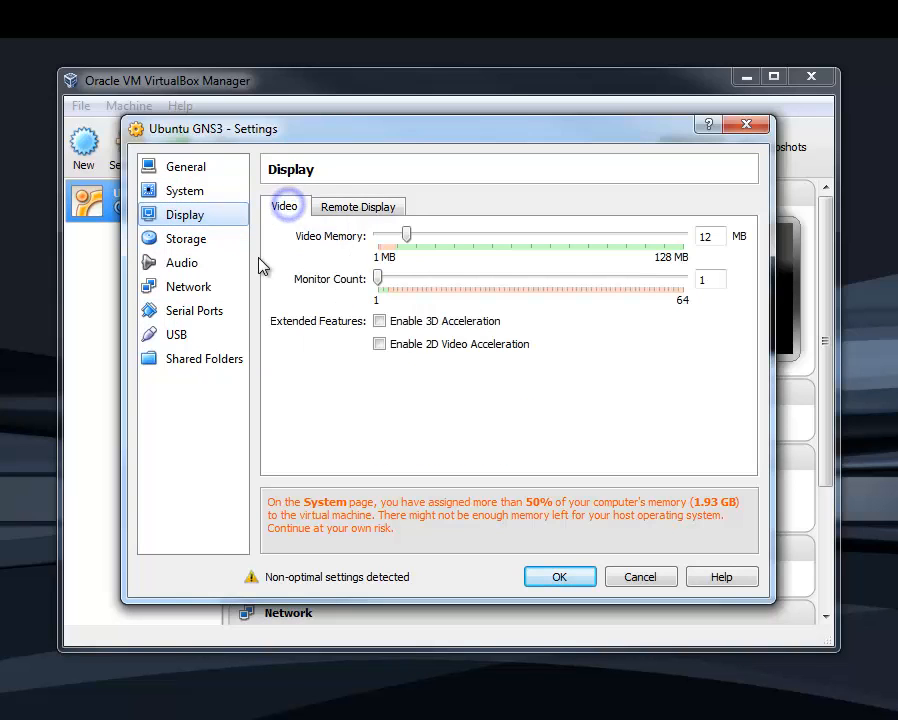
pyautogui.click(344, 210)
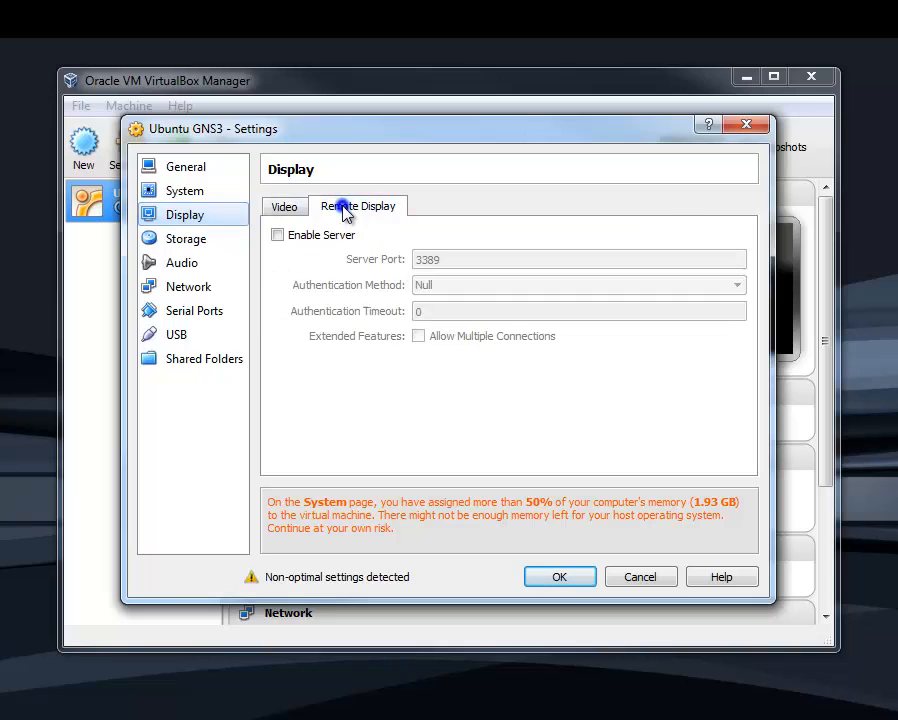
# Enable the remote display server, examine its server port setting, and disable the server again
pyautogui.click(277, 235)
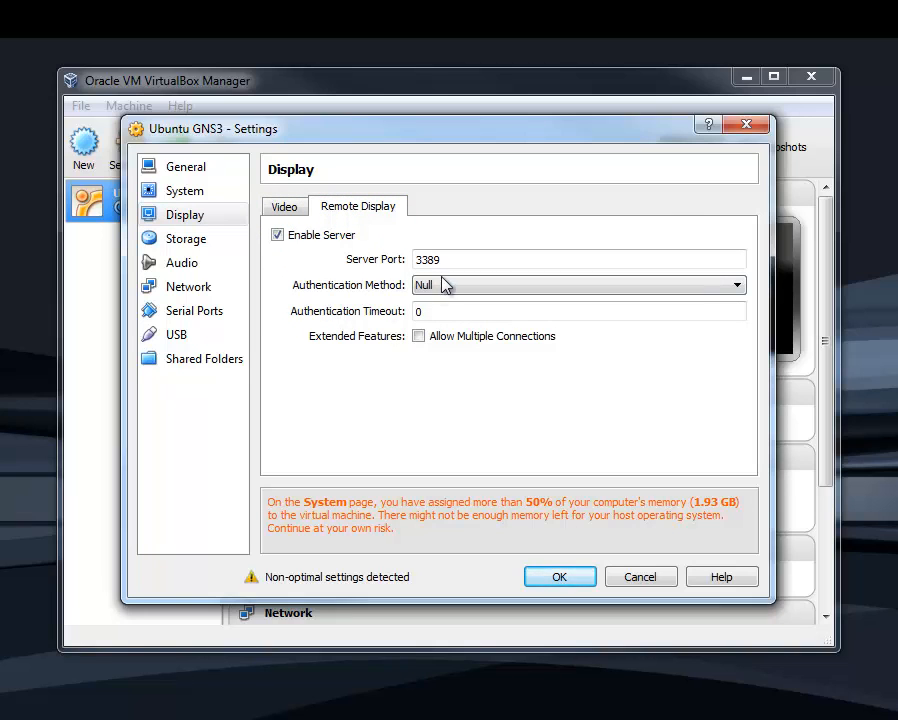
pyautogui.moveTo(458, 260)
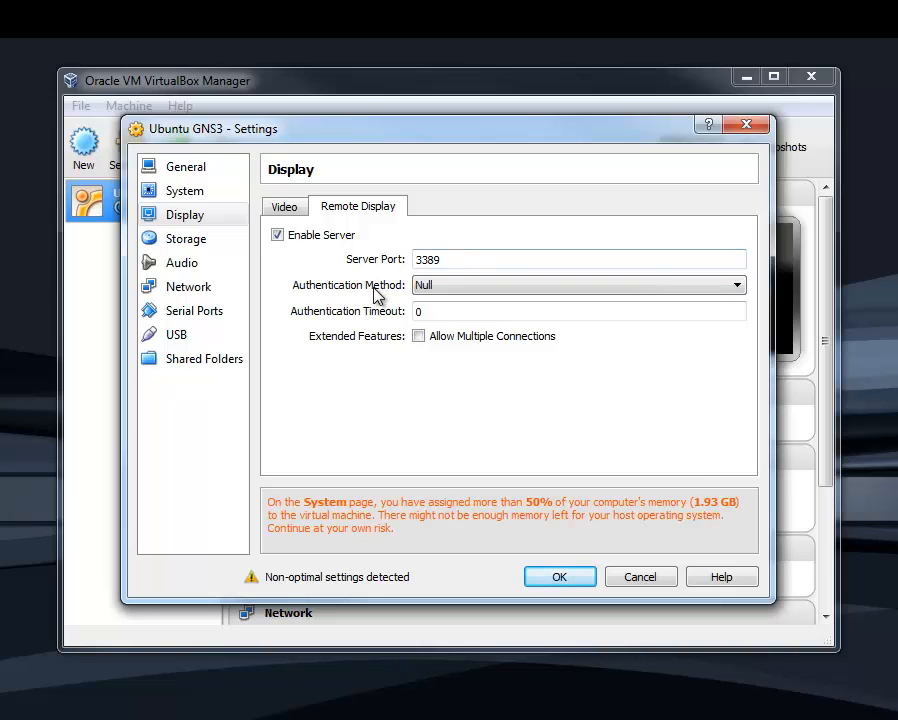
pyautogui.doubleClick(448, 259)
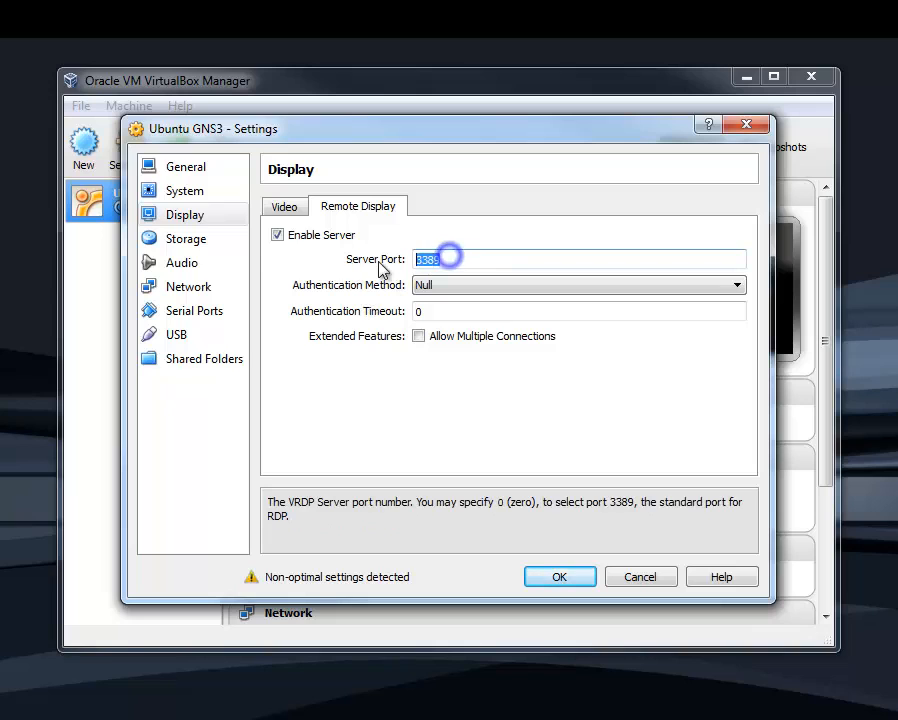
pyautogui.click(458, 257)
pyautogui.click(277, 234)
# Load the ubuntu-12.04.1-desktop-i386.iso image into the IDE controller's CD/DVD drive in the Storage settings
pyautogui.click(288, 208)
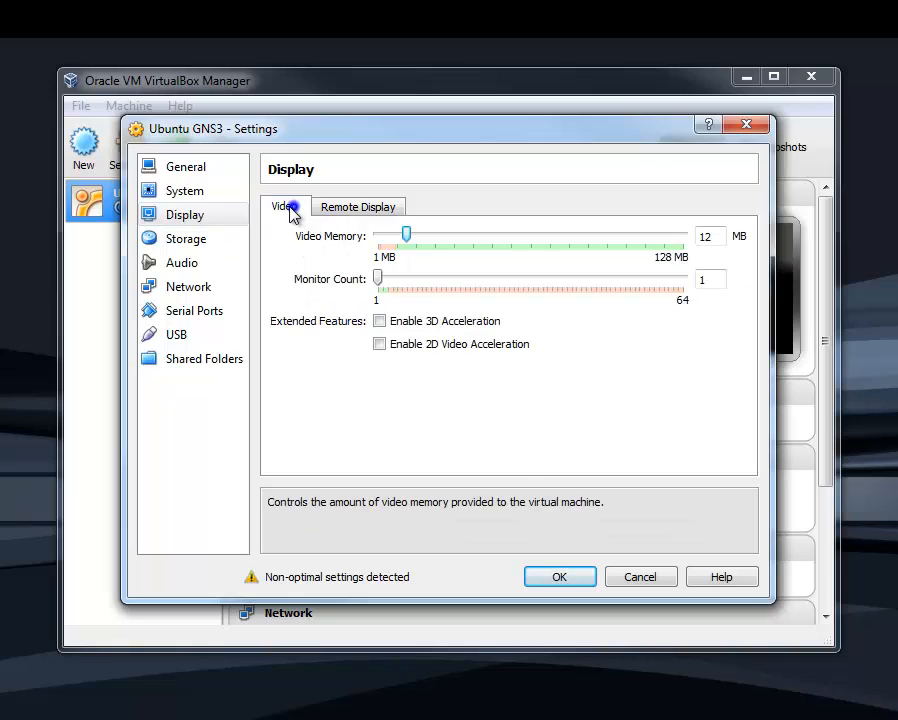
pyautogui.click(214, 240)
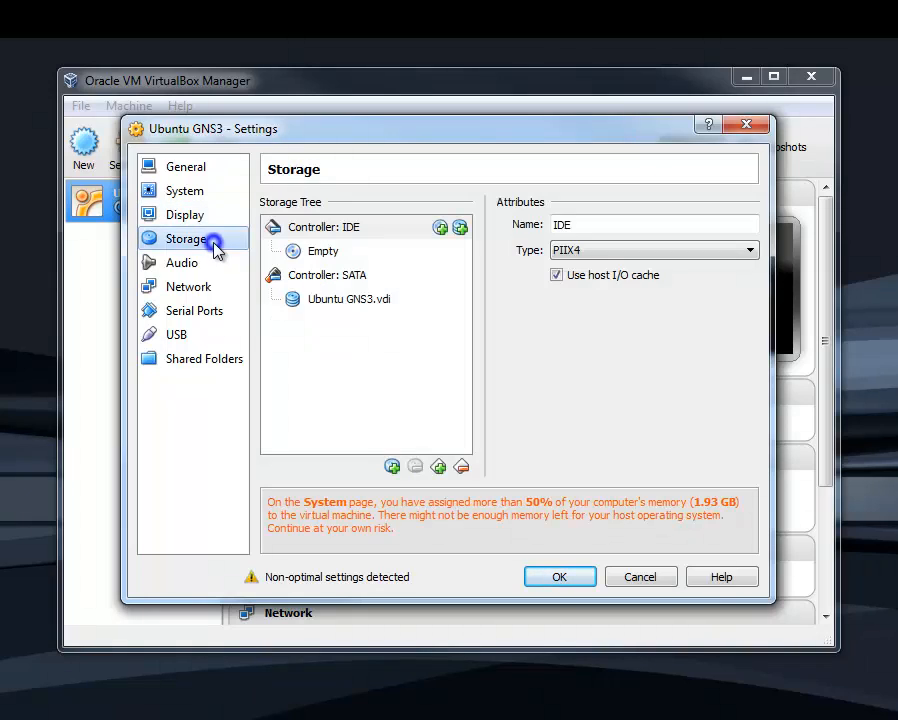
pyautogui.click(324, 252)
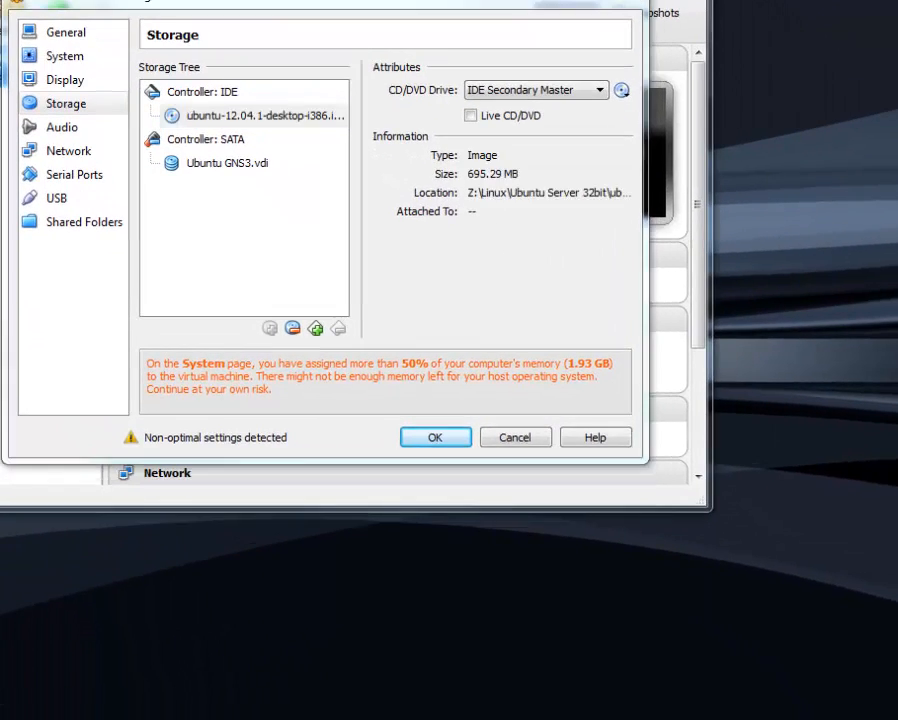
pyautogui.click(621, 91)
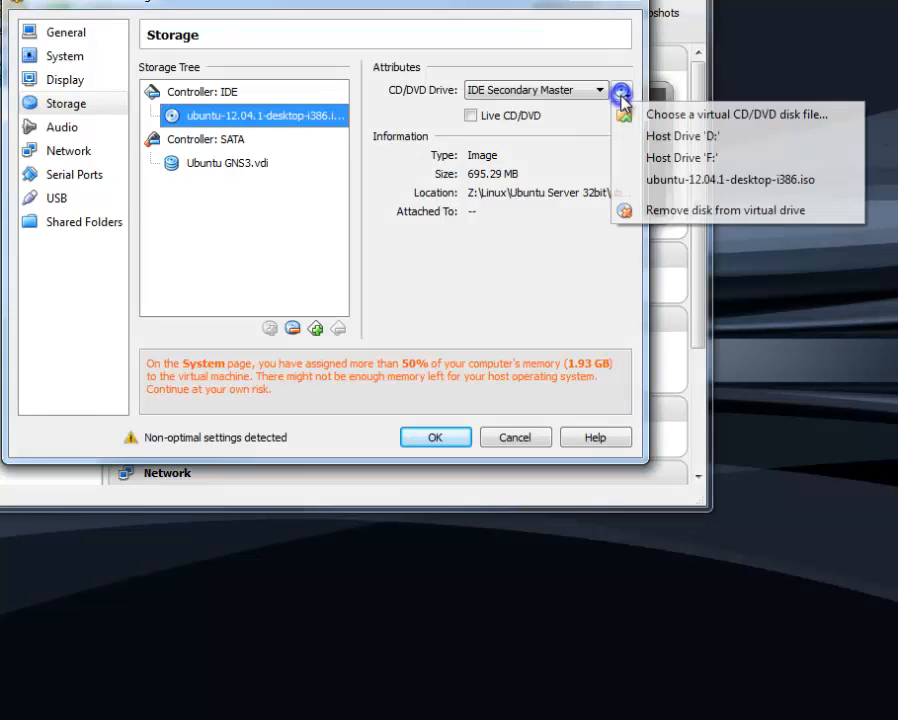
pyautogui.click(698, 118)
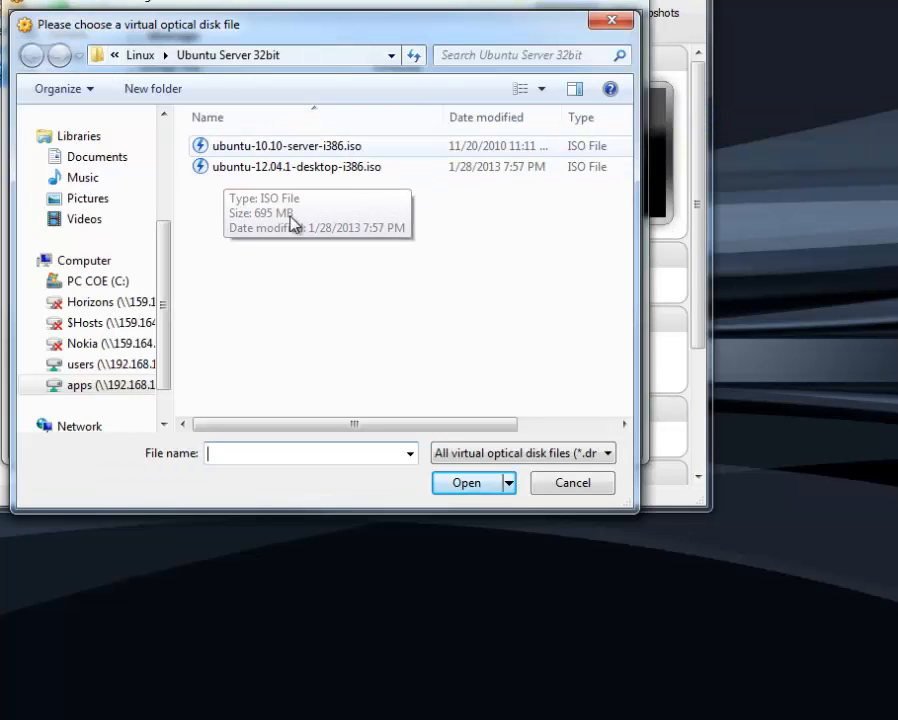
pyautogui.click(304, 168)
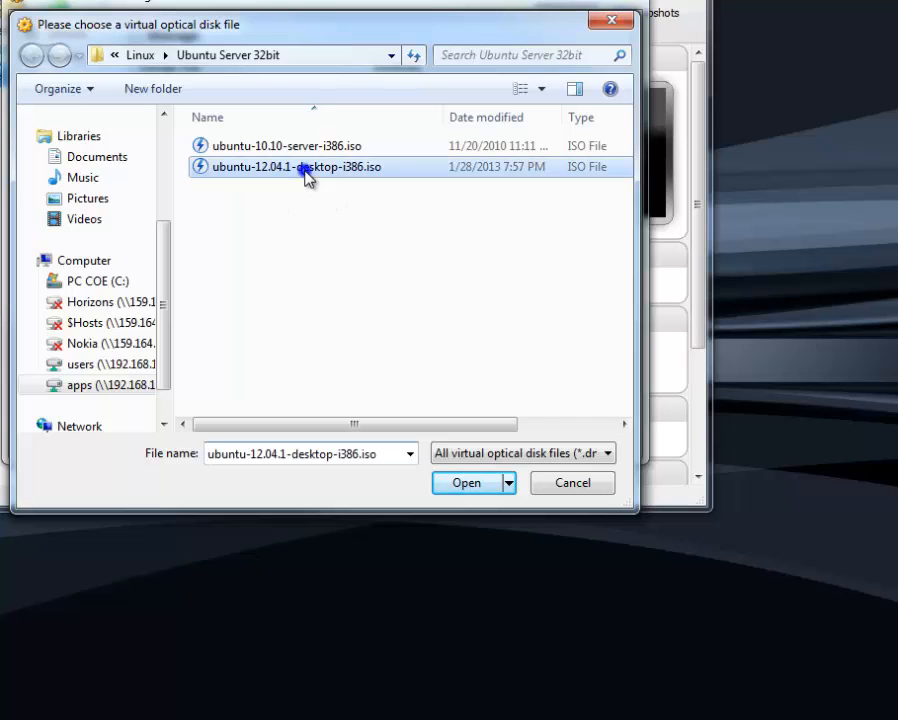
pyautogui.click(475, 488)
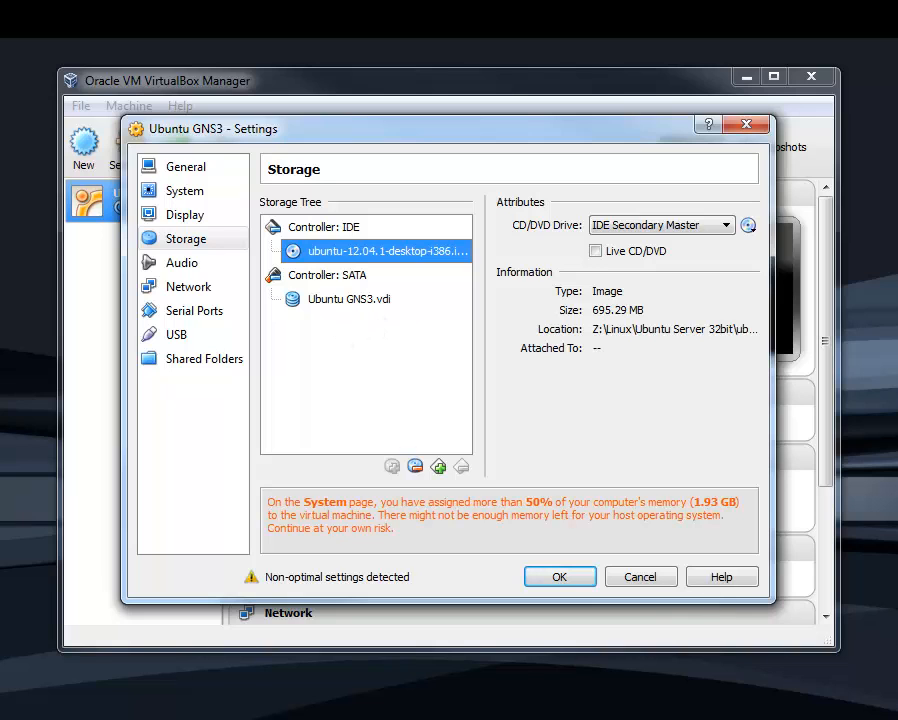
# Review the four network adapters' settings, trying Adapter 1's enable option off and on again
pyautogui.click(183, 289)
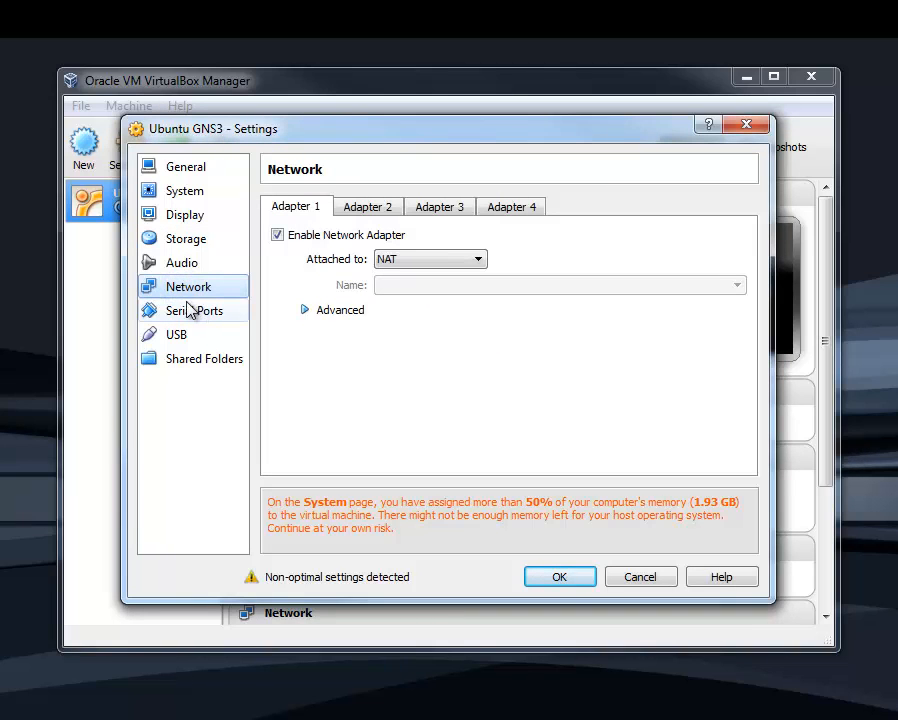
pyautogui.click(372, 207)
pyautogui.click(440, 208)
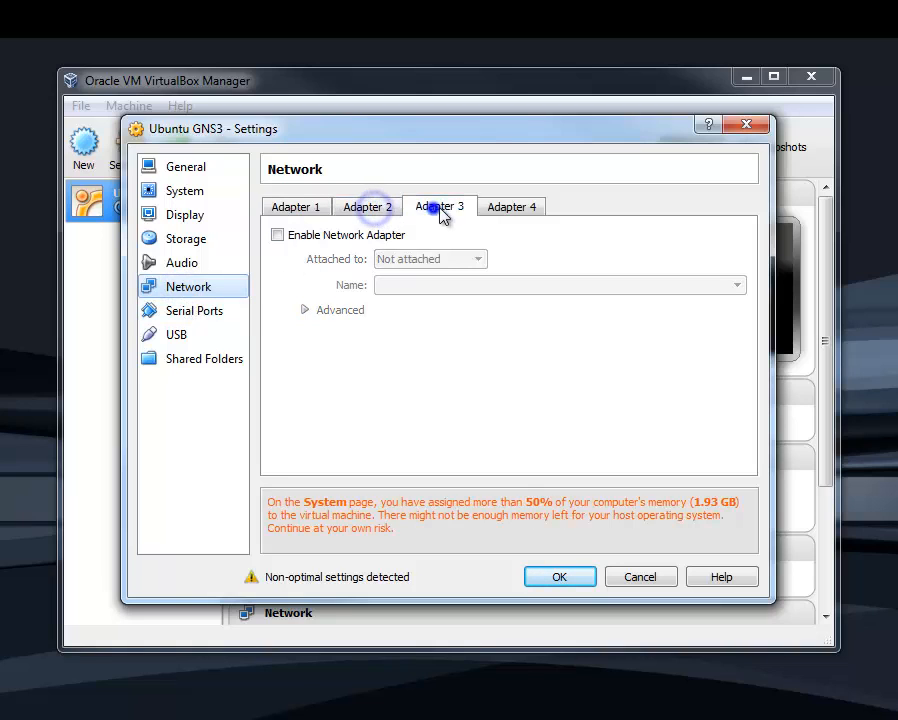
pyautogui.click(512, 207)
pyautogui.click(292, 209)
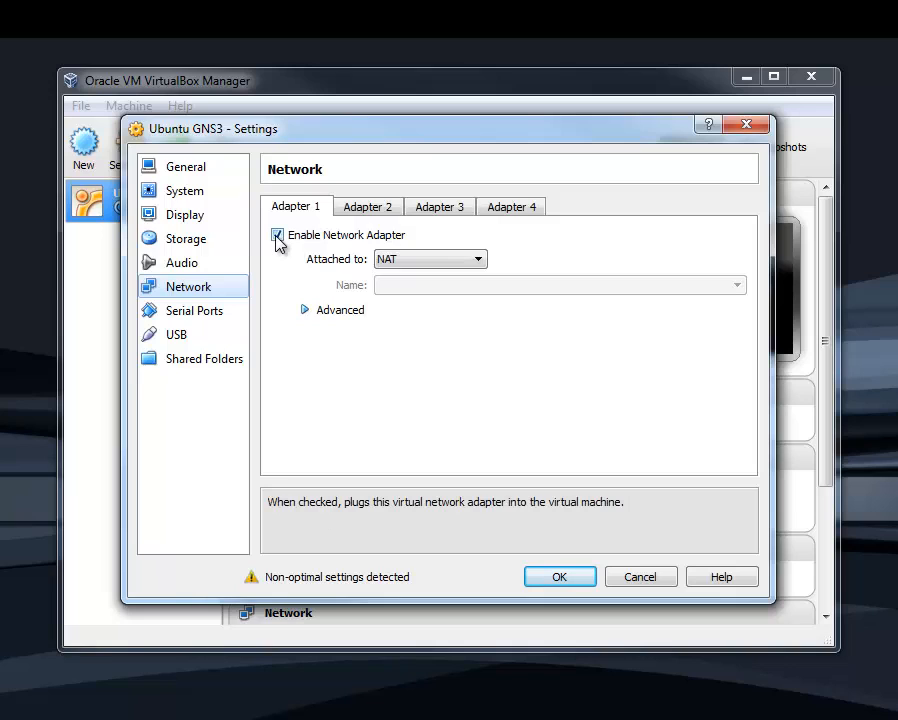
pyautogui.click(277, 237)
pyautogui.click(277, 236)
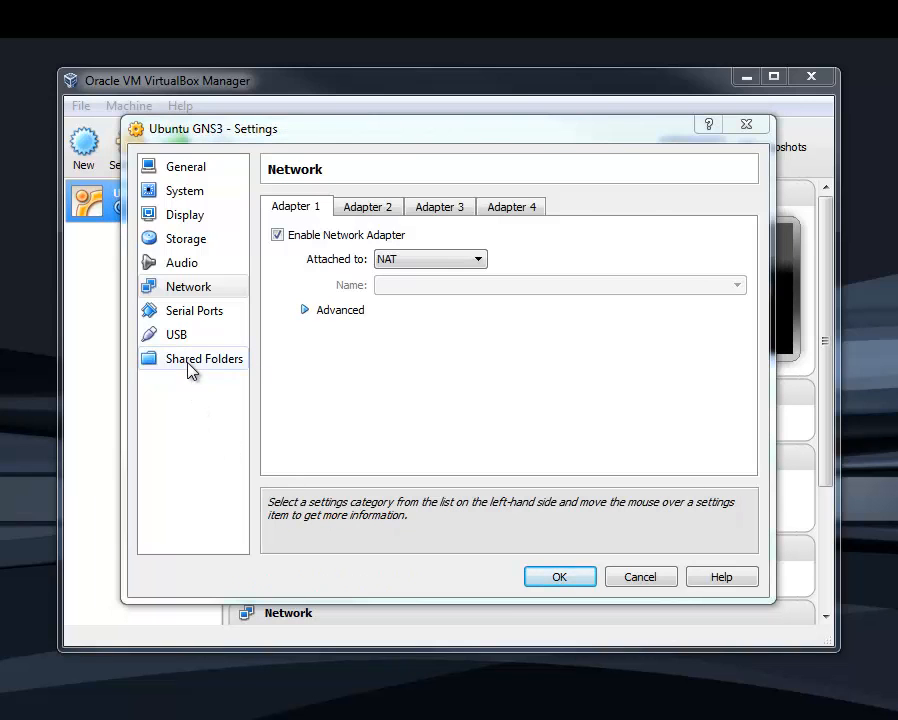
# Review the shared folders list and save the Ubuntu GNS3 machine's settings
pyautogui.click(189, 362)
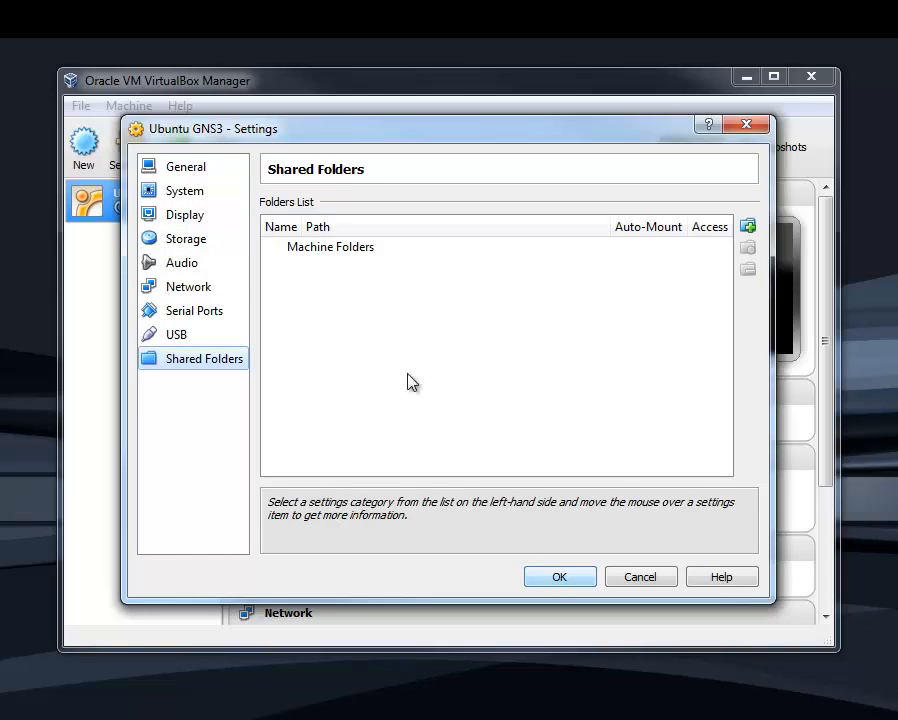
pyautogui.click(341, 249)
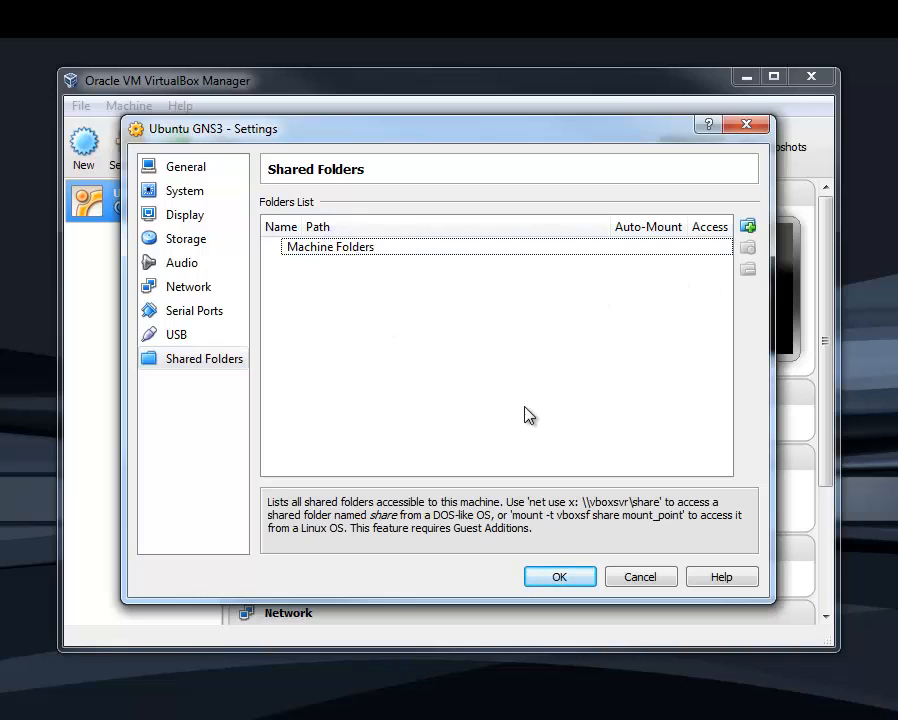
pyautogui.click(567, 577)
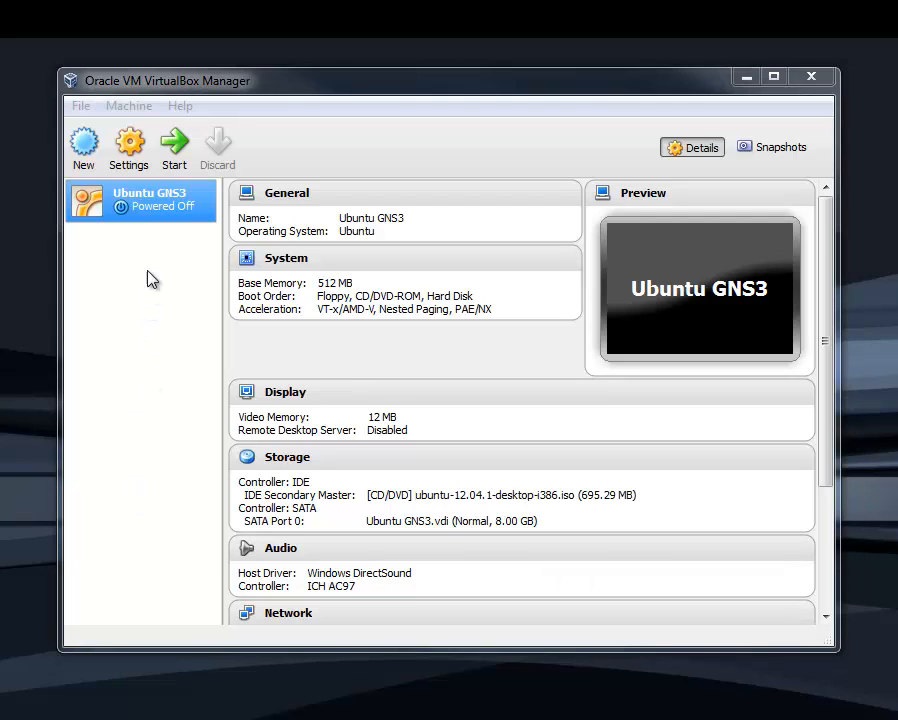
# Start the Ubuntu GNS3 virtual machine, dismissing its information messages, and reposition the running machine's window on the desktop
pyautogui.click(174, 142)
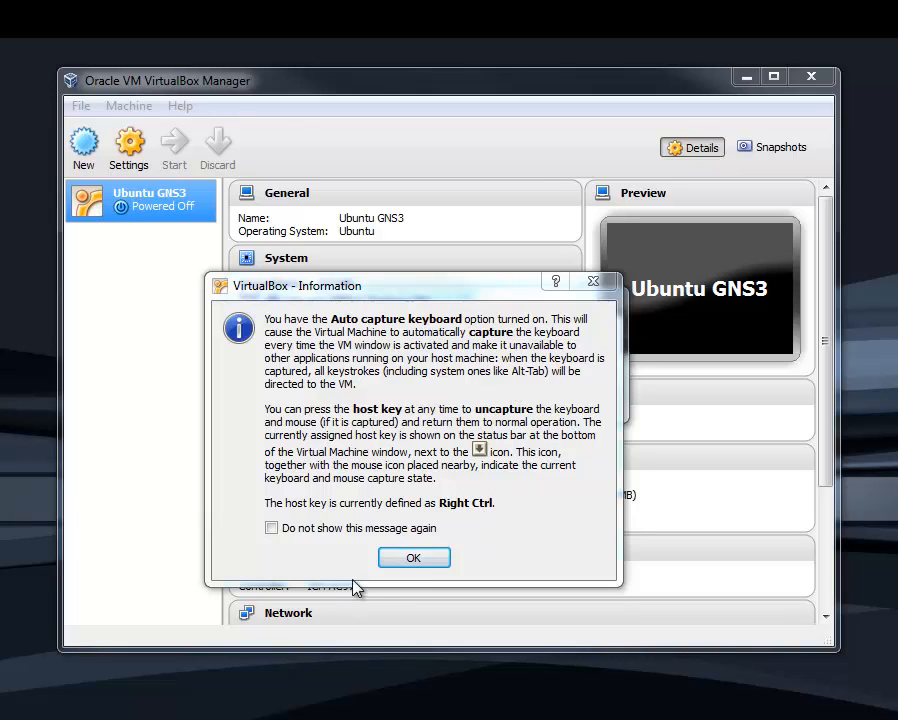
pyautogui.click(406, 562)
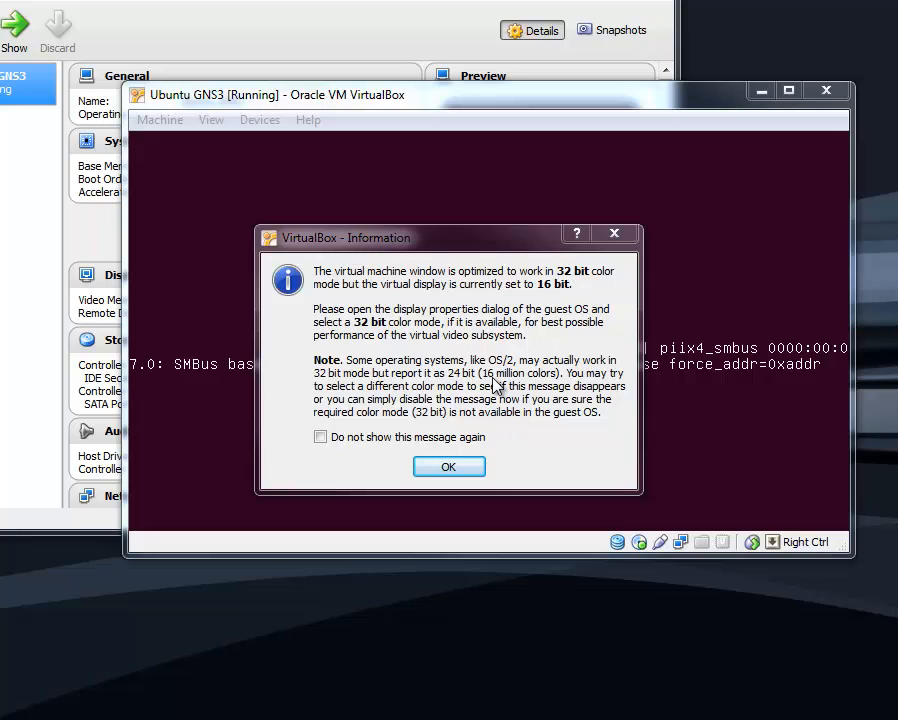
pyautogui.click(455, 470)
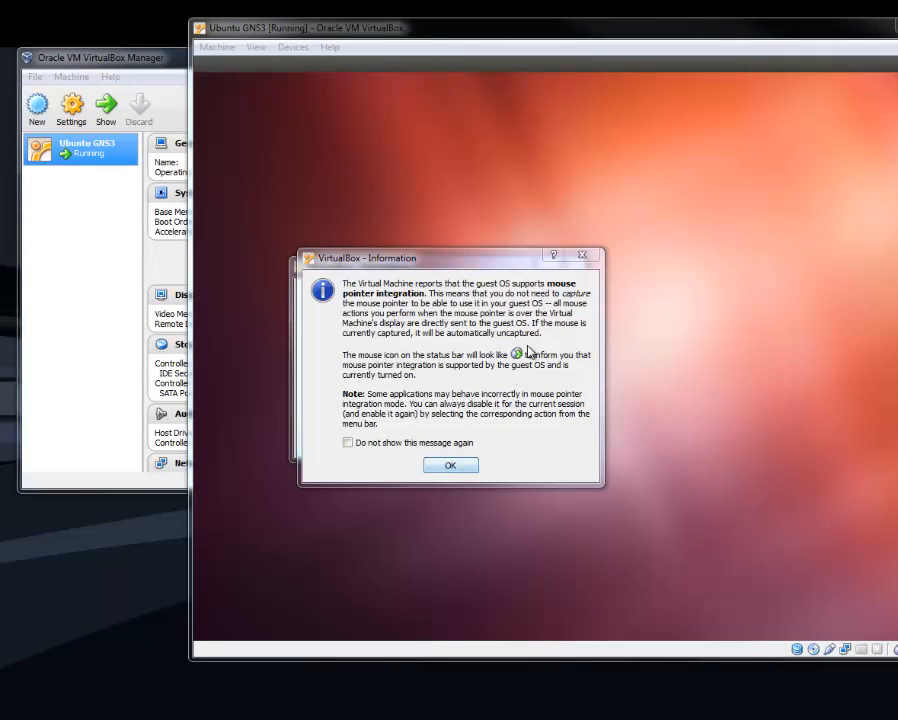
pyautogui.click(466, 462)
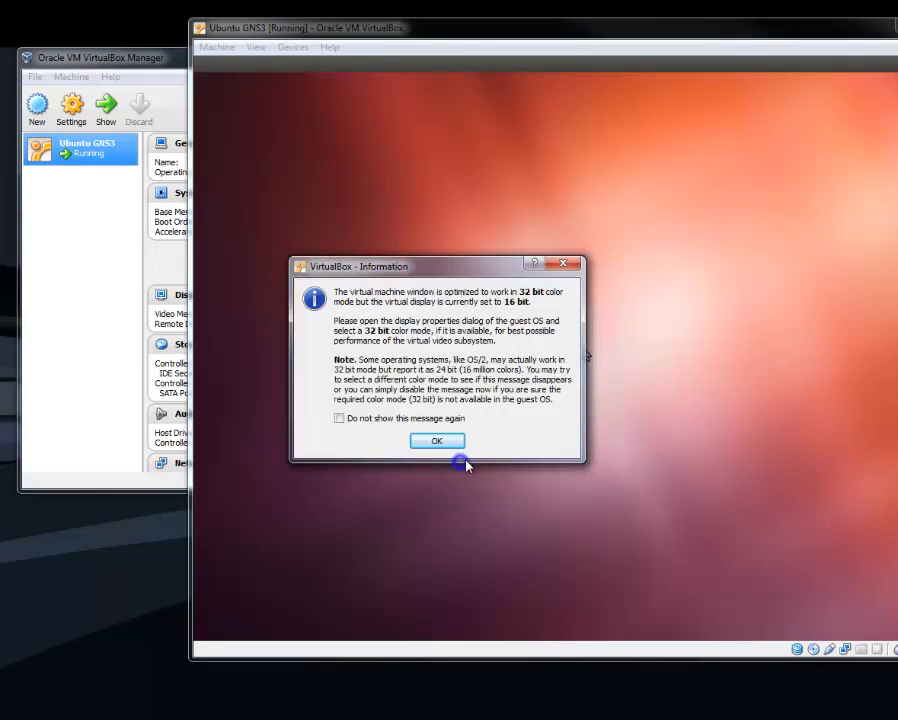
pyautogui.click(437, 440)
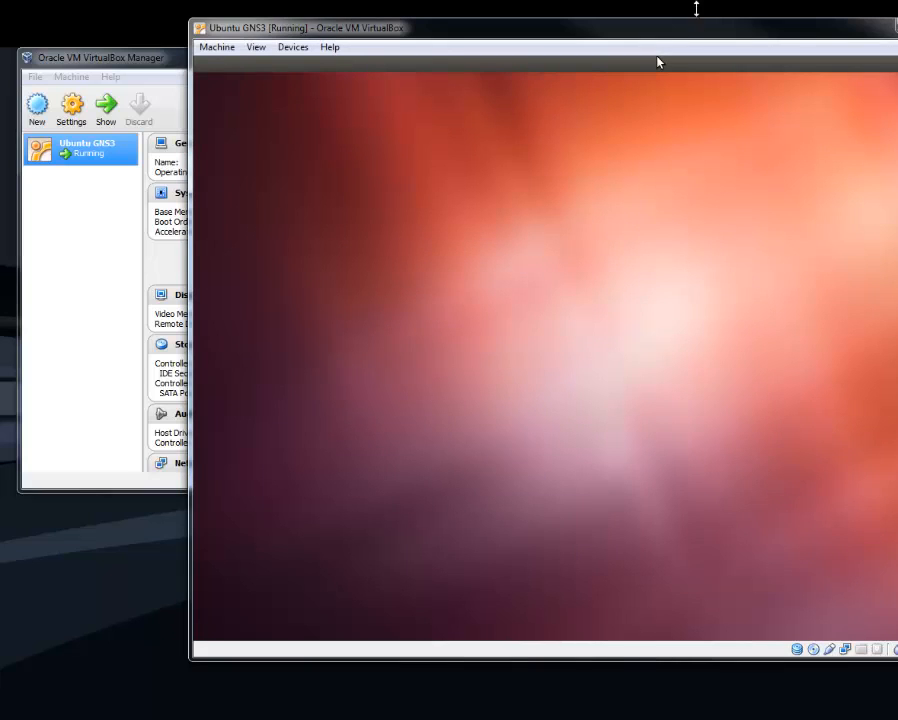
pyautogui.moveTo(698, 37); pyautogui.dragTo(523, 58)
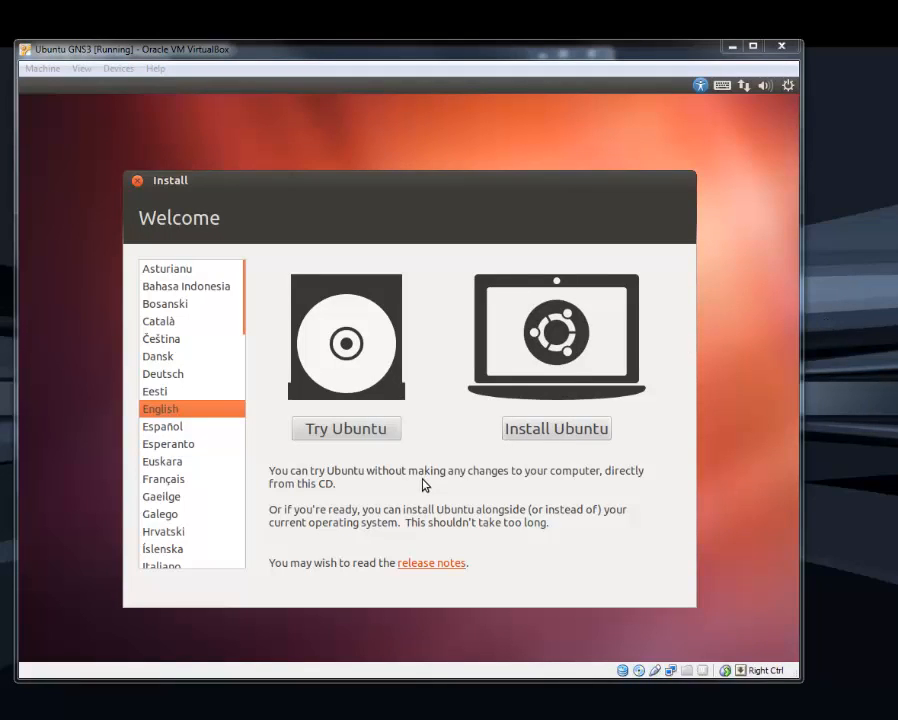
# Choose to install Ubuntu in English with updates downloaded while installing
pyautogui.click(556, 432)
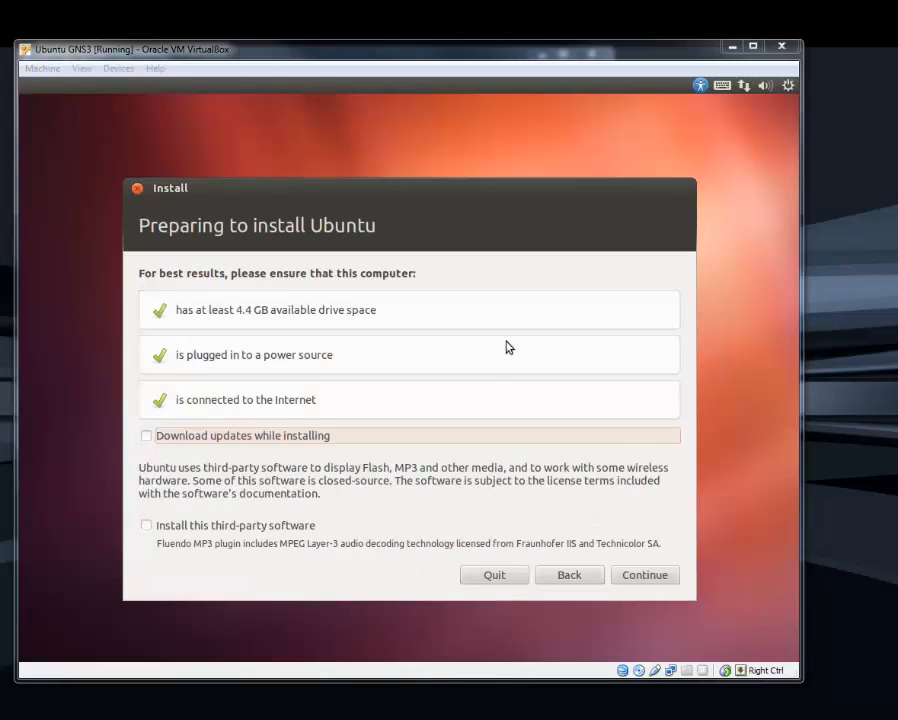
pyautogui.click(135, 432)
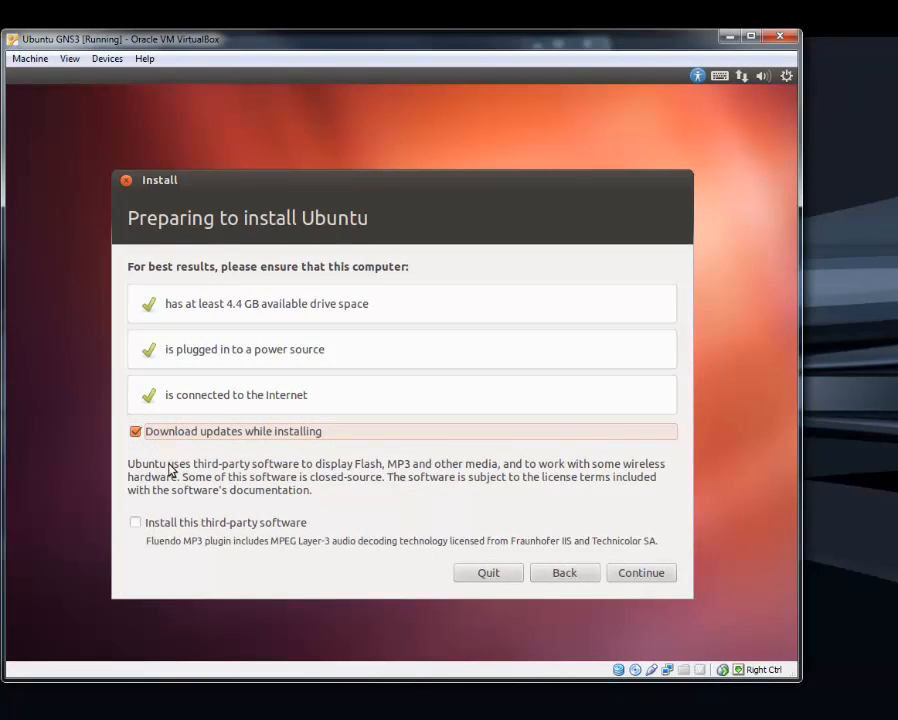
pyautogui.click(630, 573)
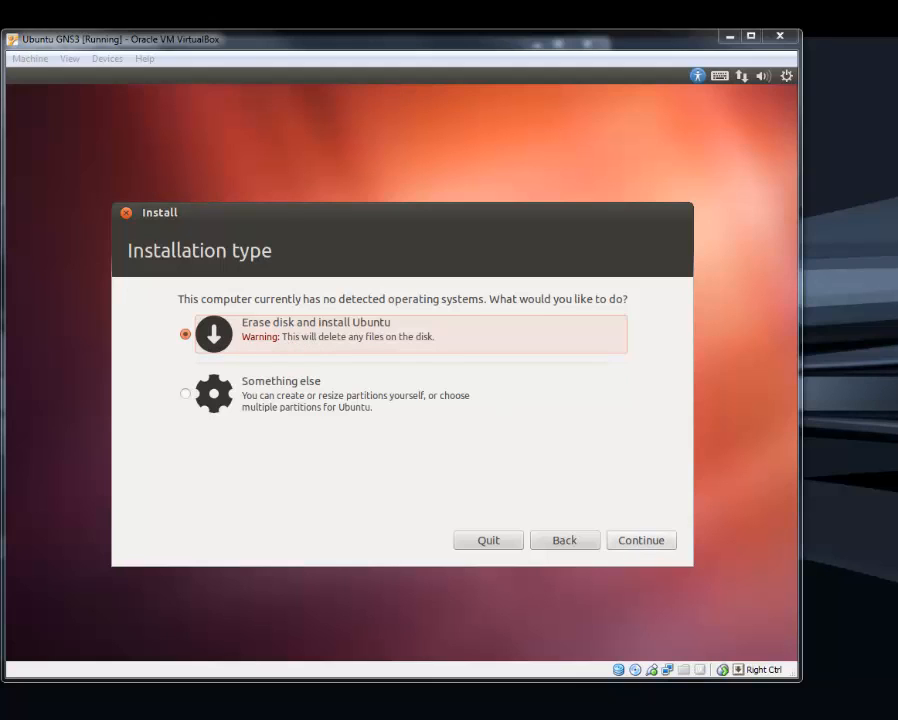
# Install Ubuntu by erasing the entire virtual disk, accepting Los Angeles as the location and English (US) as the keyboard layout
pyautogui.click(641, 546)
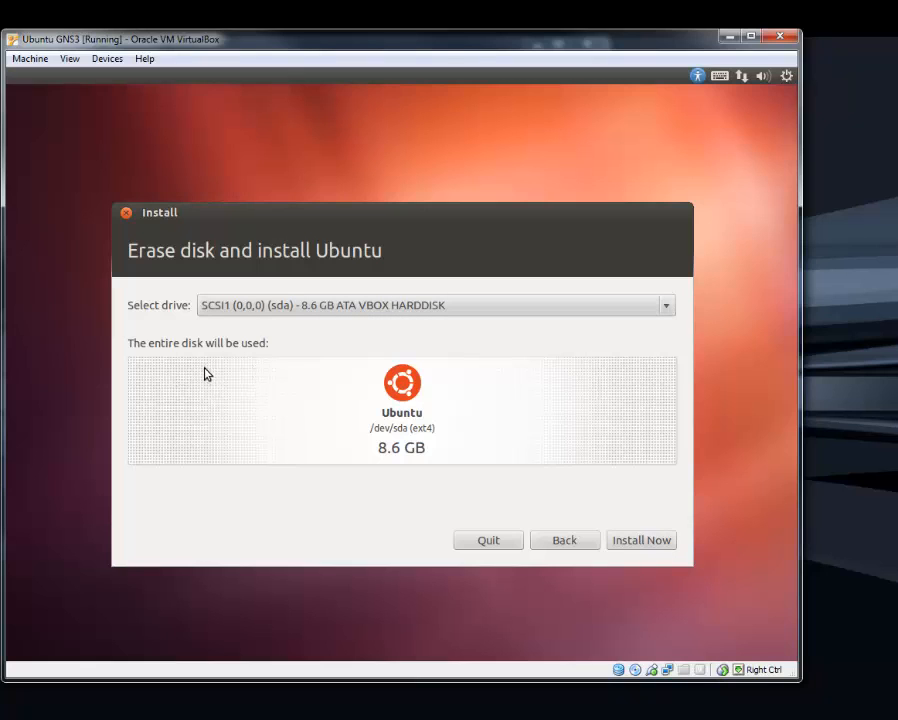
pyautogui.click(660, 543)
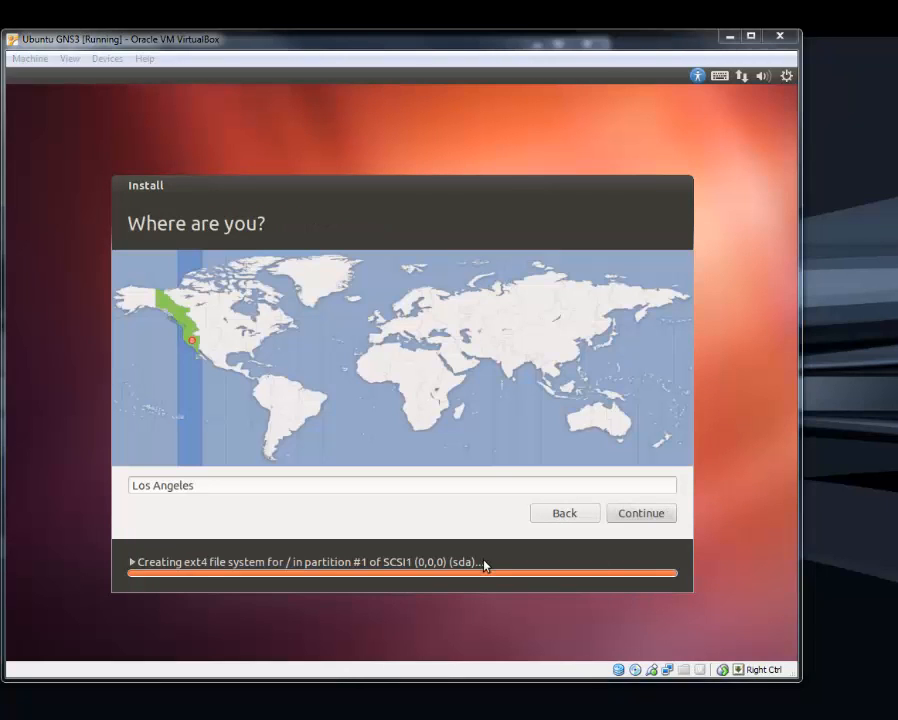
pyautogui.click(655, 512)
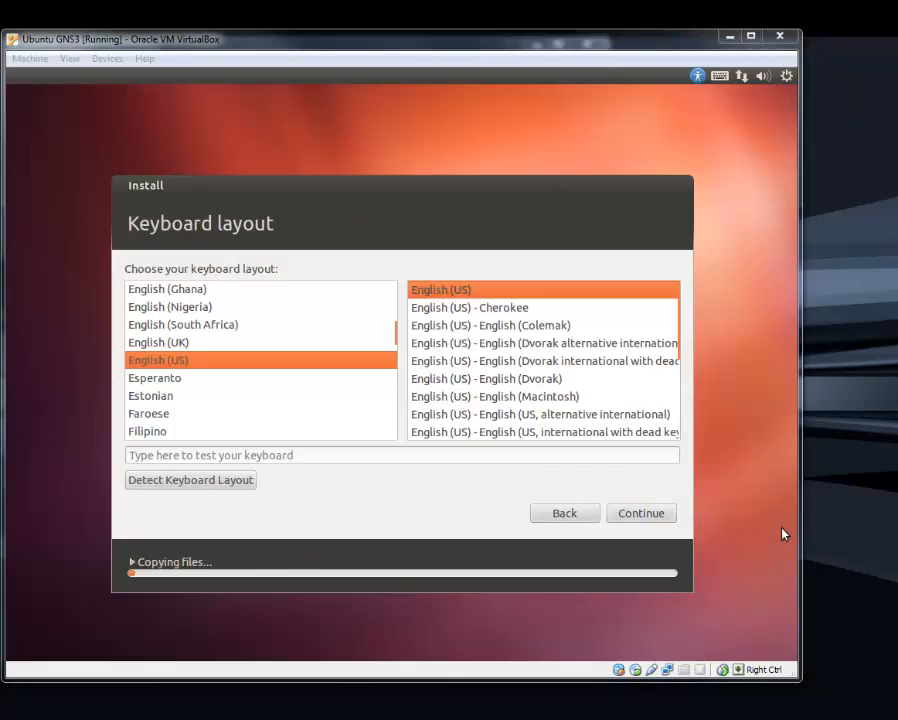
pyautogui.click(656, 514)
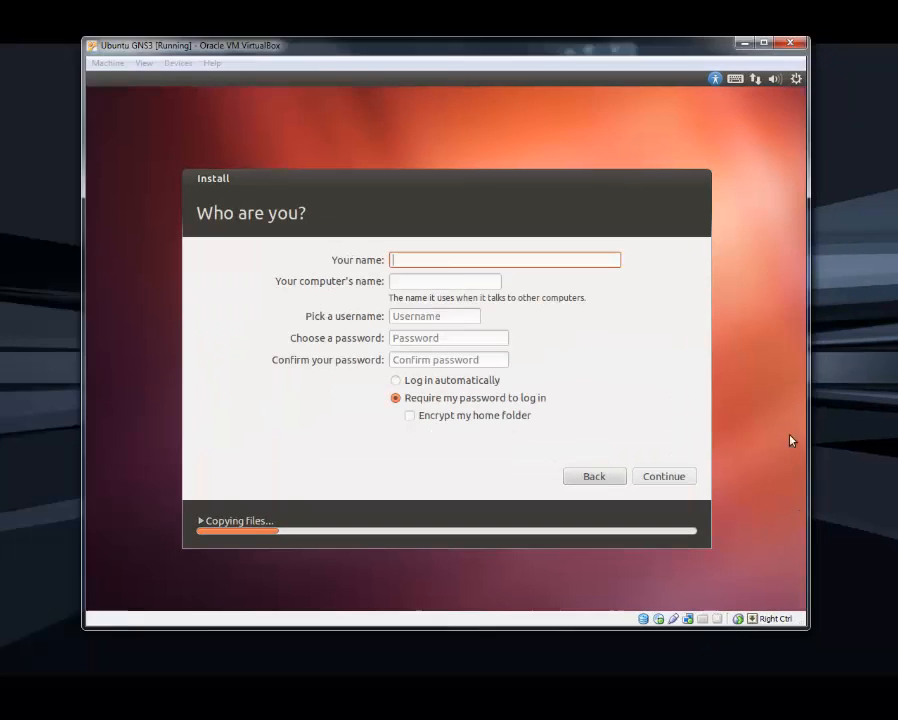
# Enter "your name" as the account's name and set the username to "me"
pyautogui.write('your name')
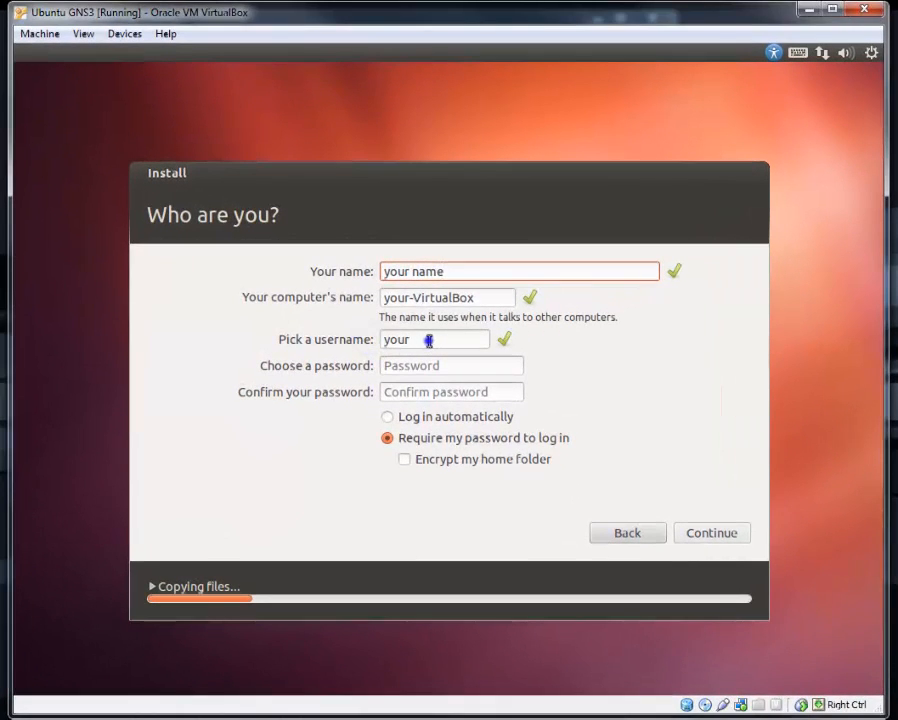
pyautogui.moveTo(426, 327); pyautogui.dragTo(335, 328)
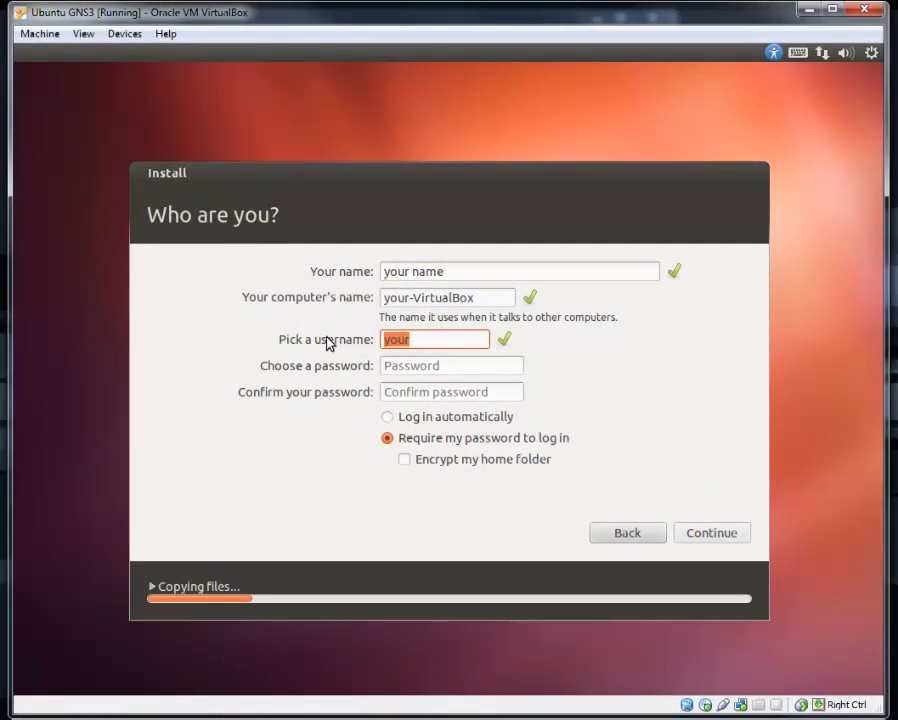
pyautogui.write('me')
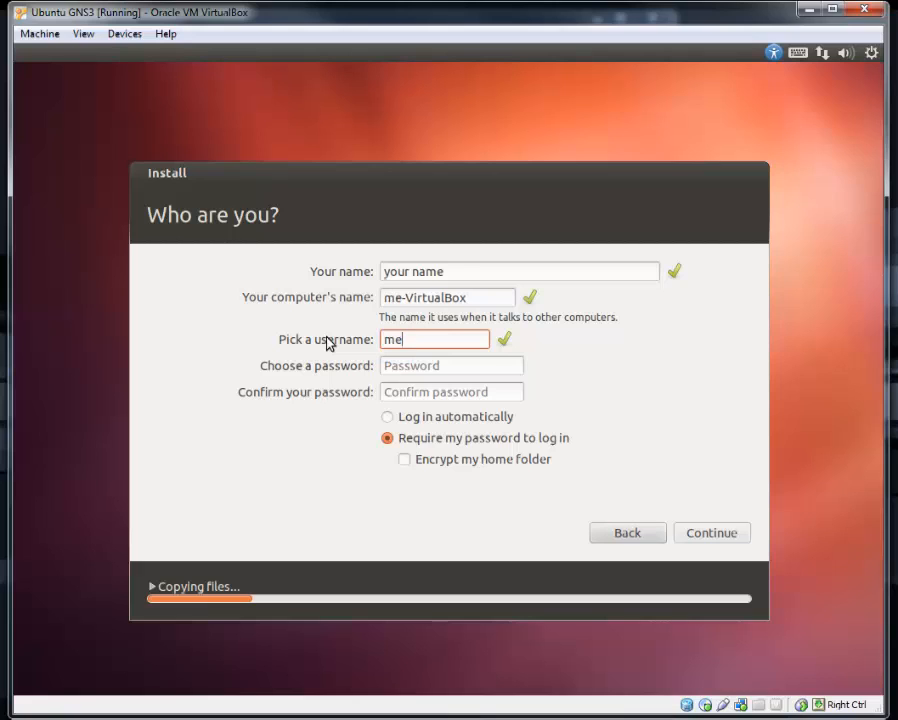
# Enter and confirm the account password, set the account to log in automatically, and continue the installation
pyautogui.click(453, 368)
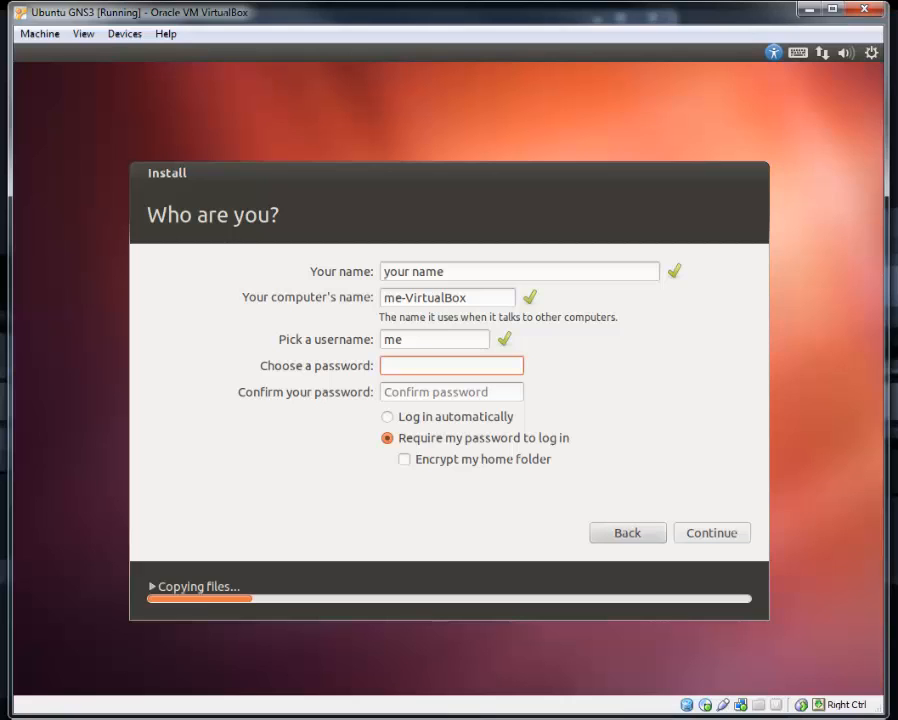
pyautogui.write('*******')
pyautogui.click(501, 393)
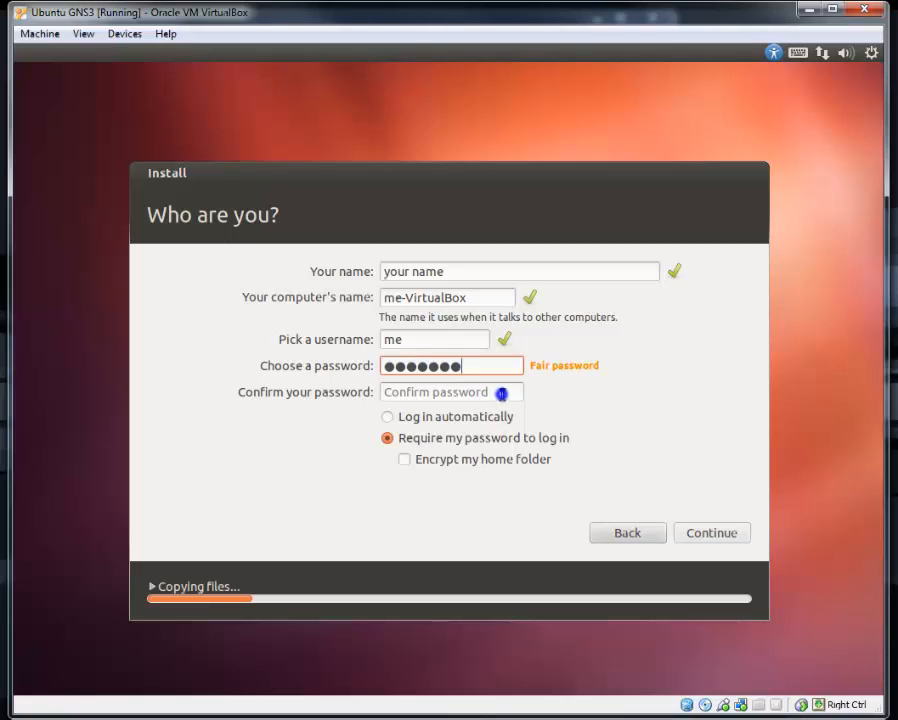
pyautogui.write('******')
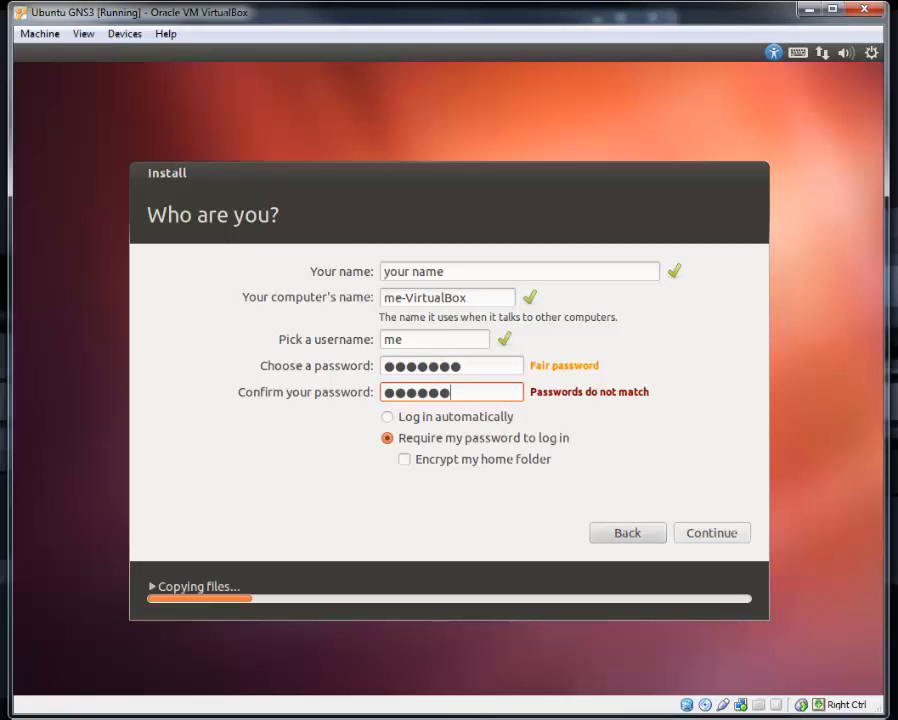
pyautogui.write('*')
pyautogui.click(387, 416)
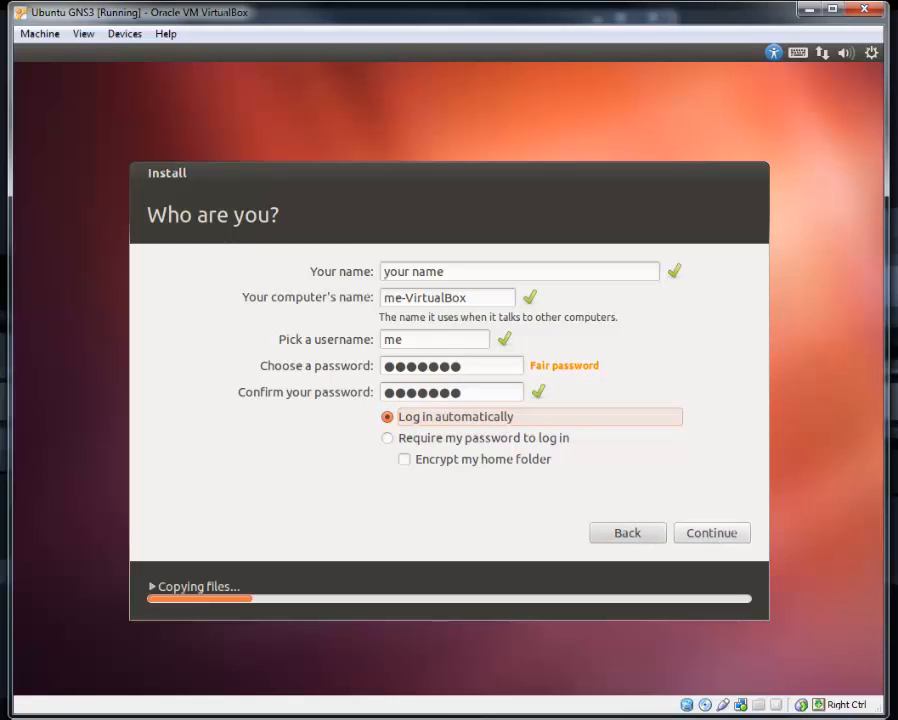
pyautogui.click(712, 533)
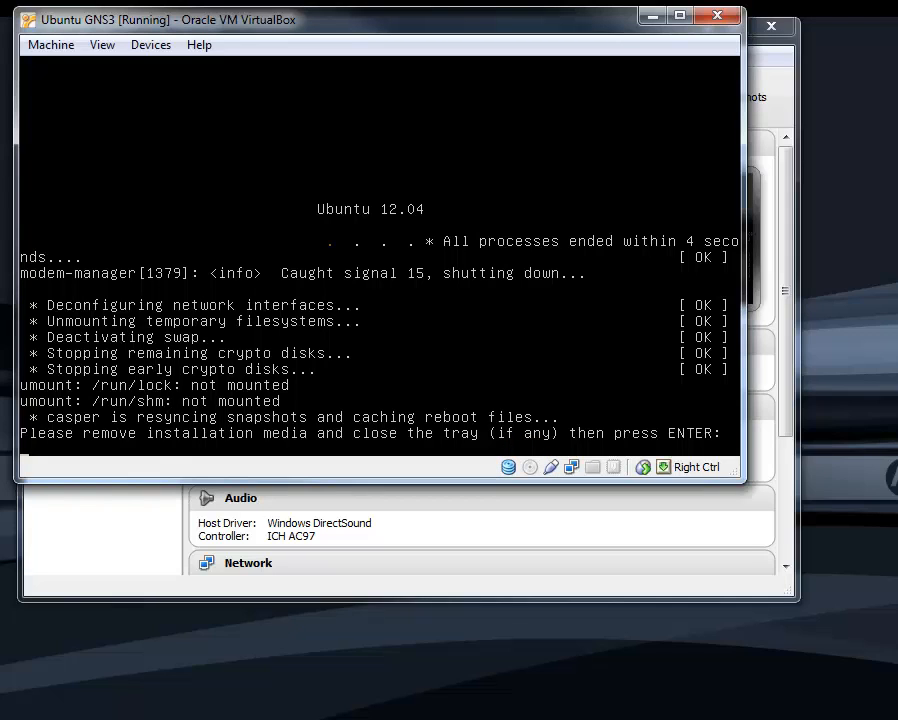
# Restart the virtual machine from the installation media prompt and dismiss the mouse pointer integration message permanently
pyautogui.press('Return')
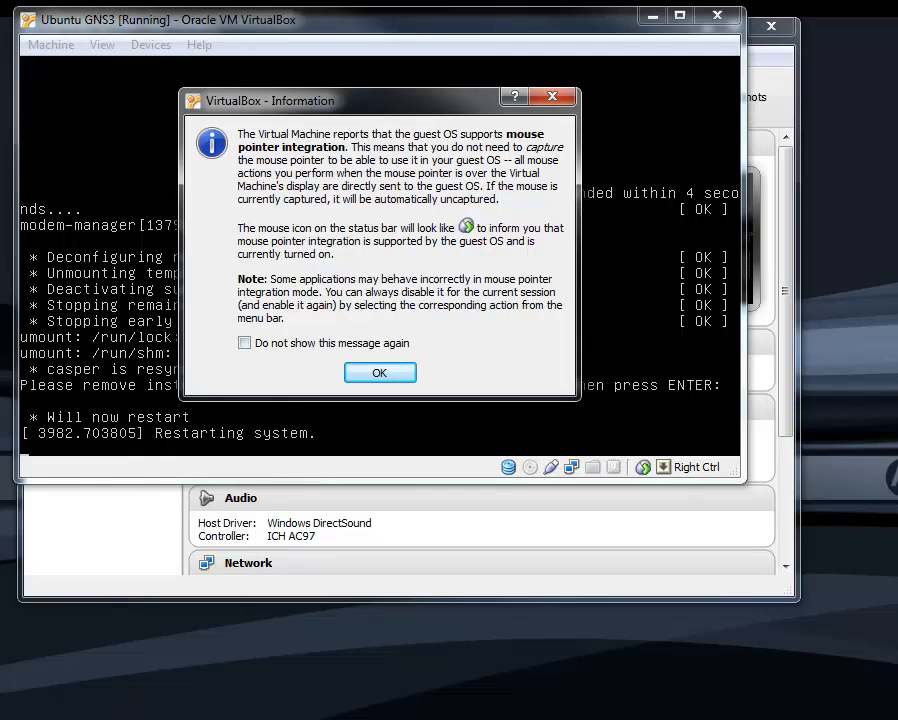
pyautogui.click(245, 343)
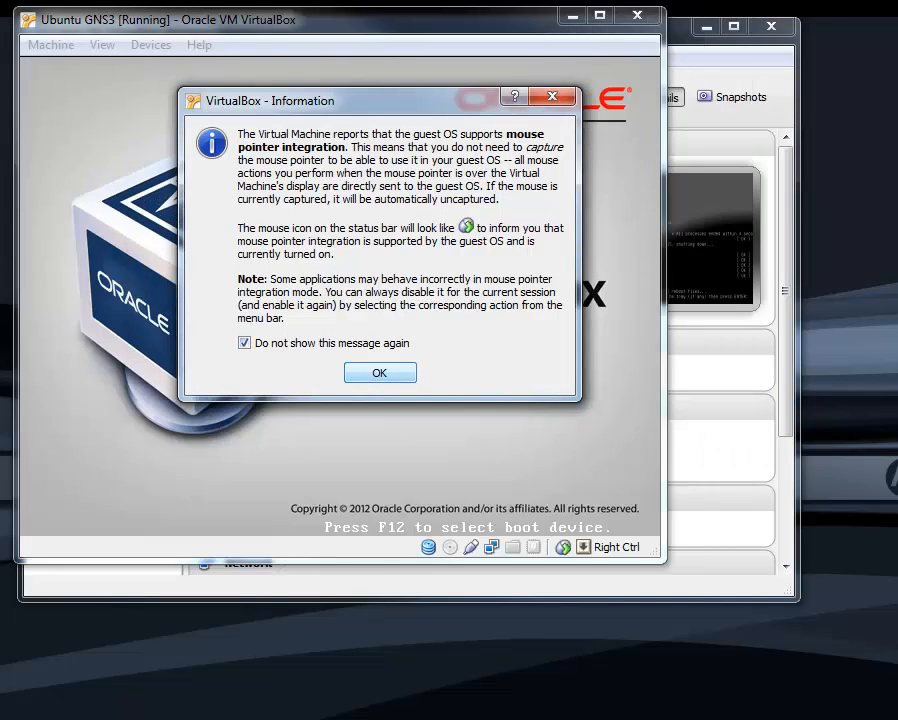
pyautogui.click(380, 373)
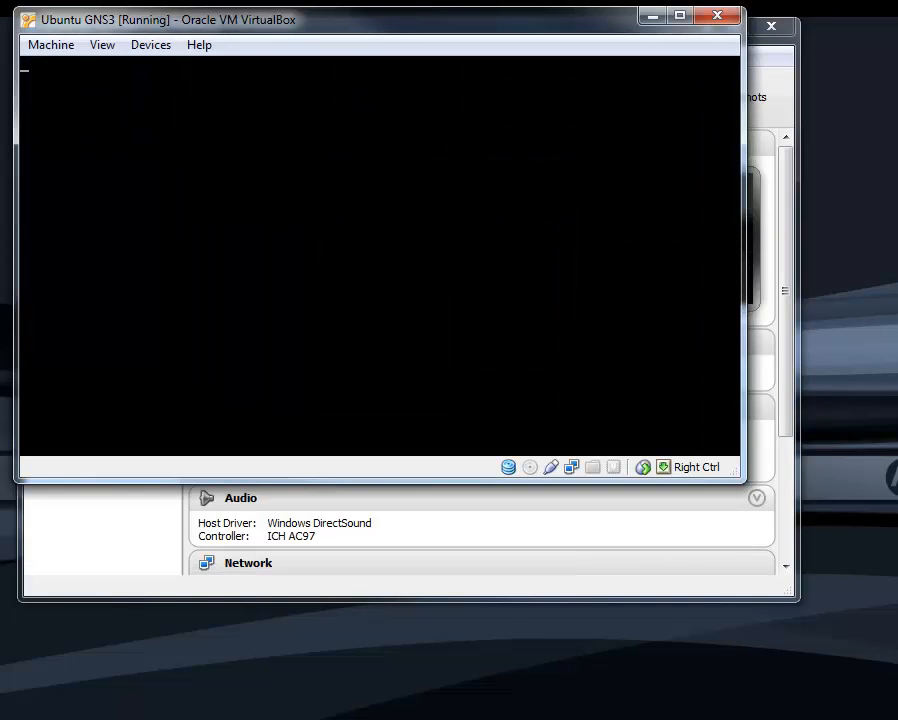